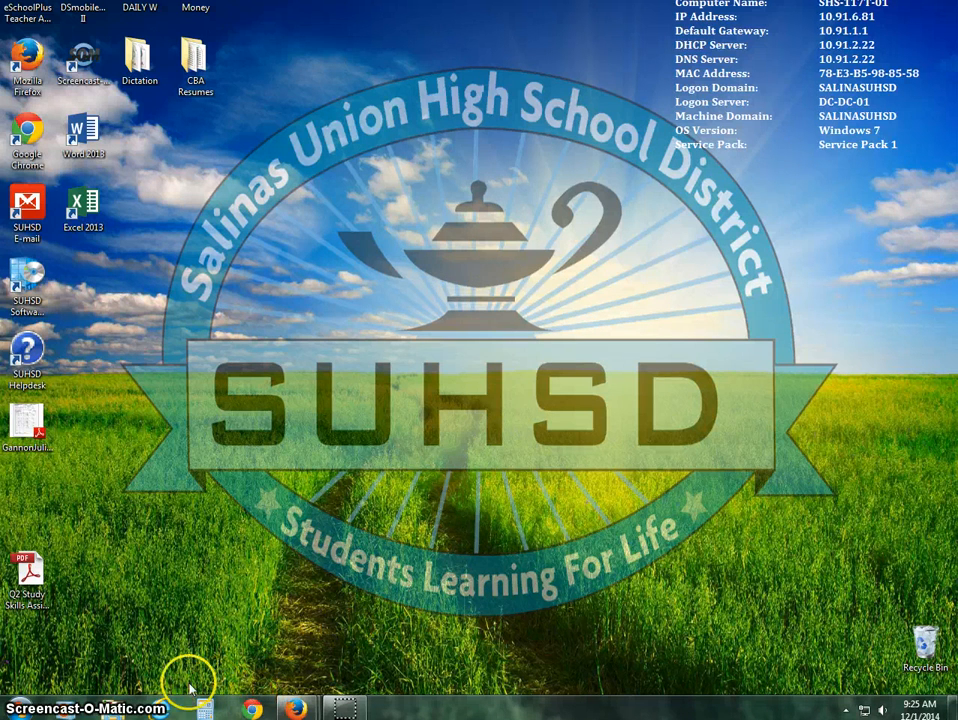
Step: Browse the SHS117 network drive to the HandOuts > CBA Data Files > Datafiles > Access folder
{"action": "left_click", "coordinate": [113, 710]}
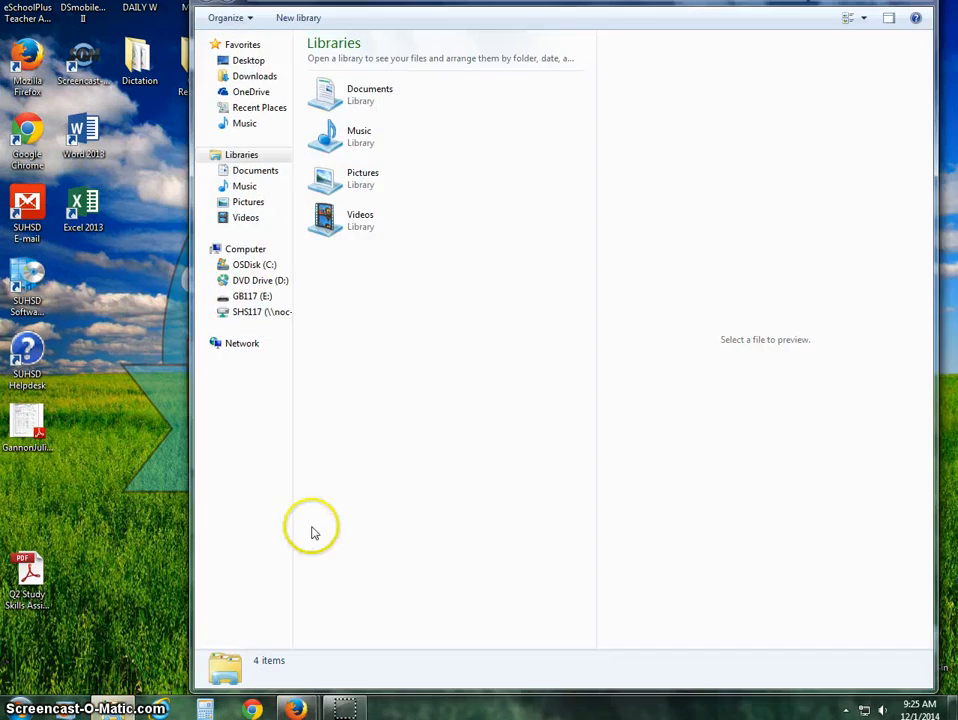
{"action": "left_click", "coordinate": [245, 312]}
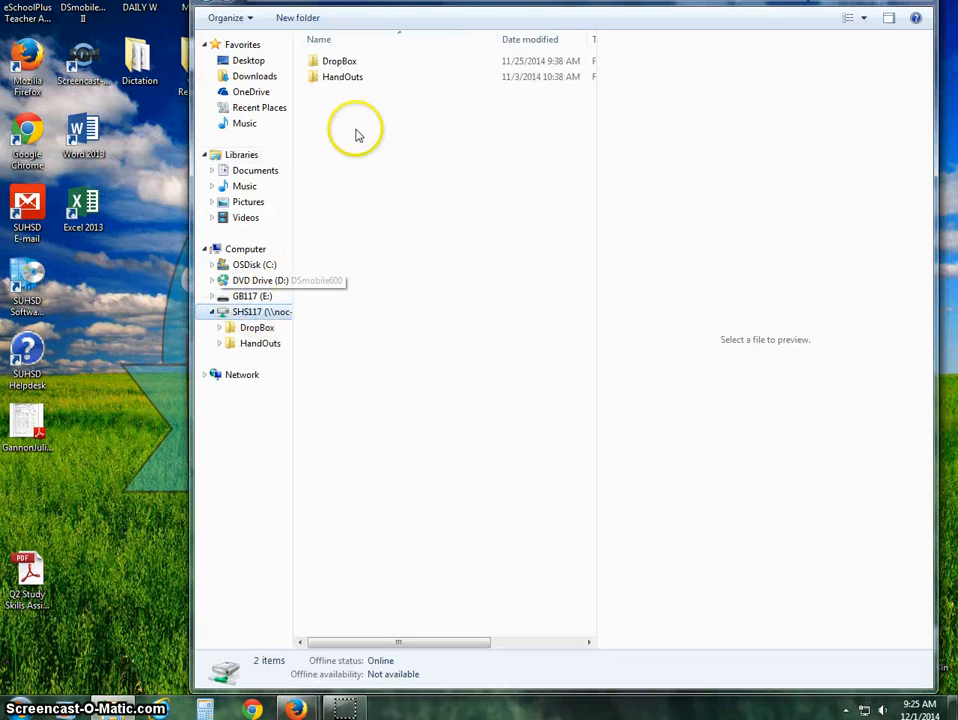
{"action": "double_click", "coordinate": [342, 78]}
{"action": "double_click", "coordinate": [333, 76]}
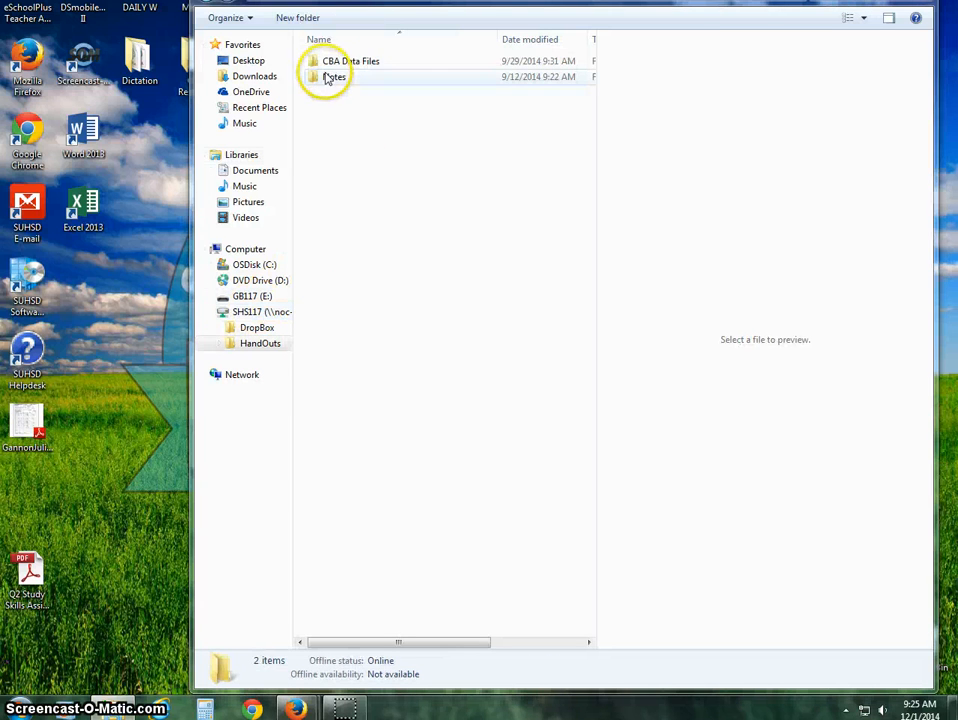
{"action": "double_click", "coordinate": [336, 61]}
{"action": "left_click", "coordinate": [338, 65]}
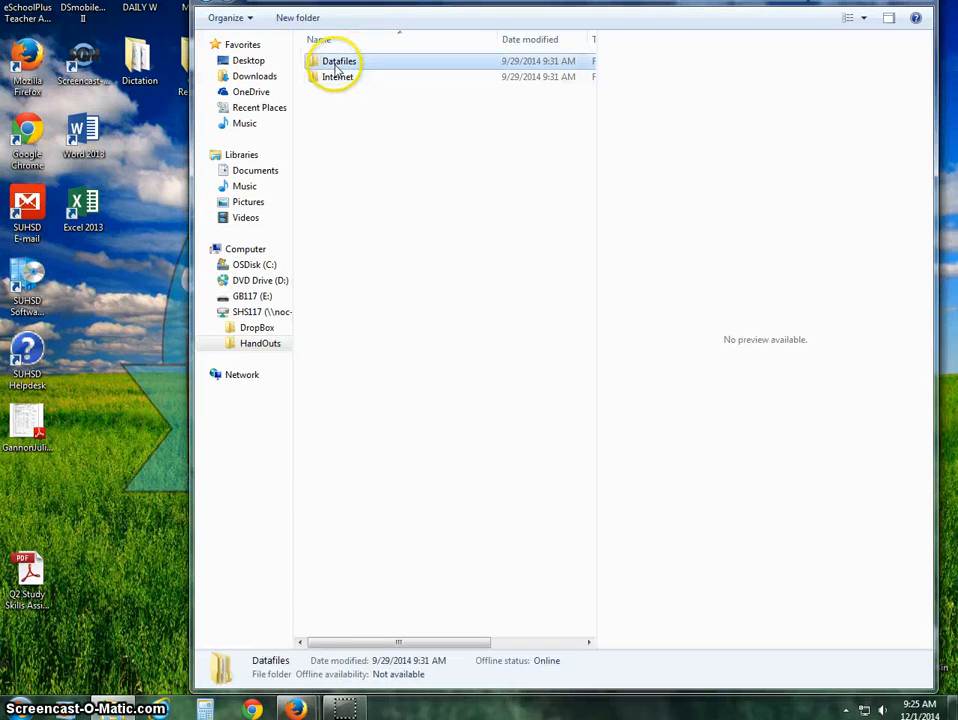
{"action": "double_click", "coordinate": [338, 63]}
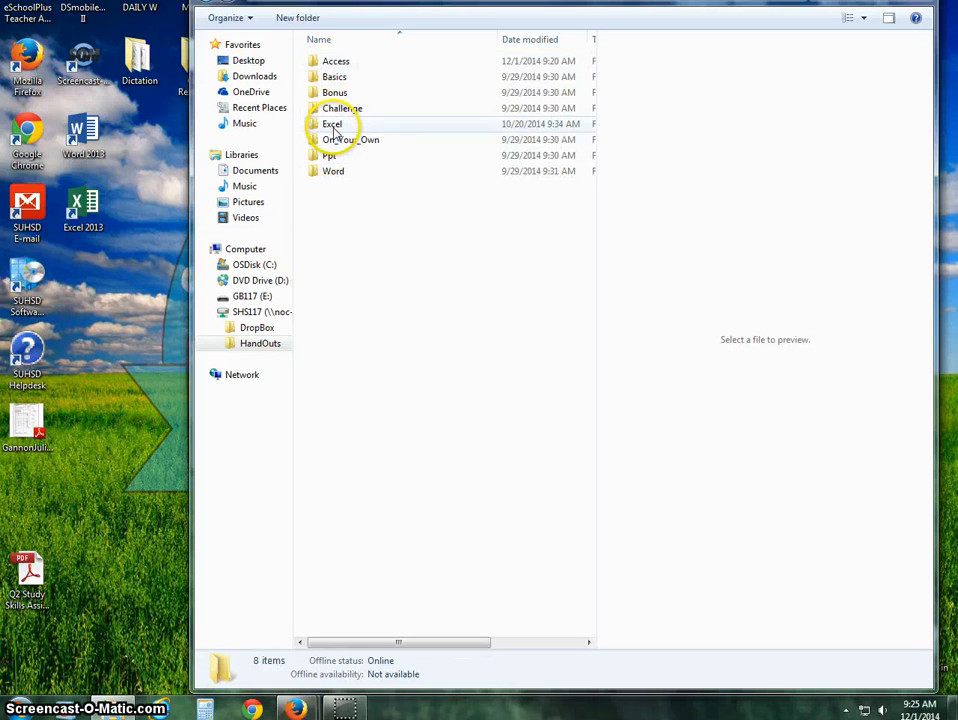
{"action": "double_click", "coordinate": [333, 63]}
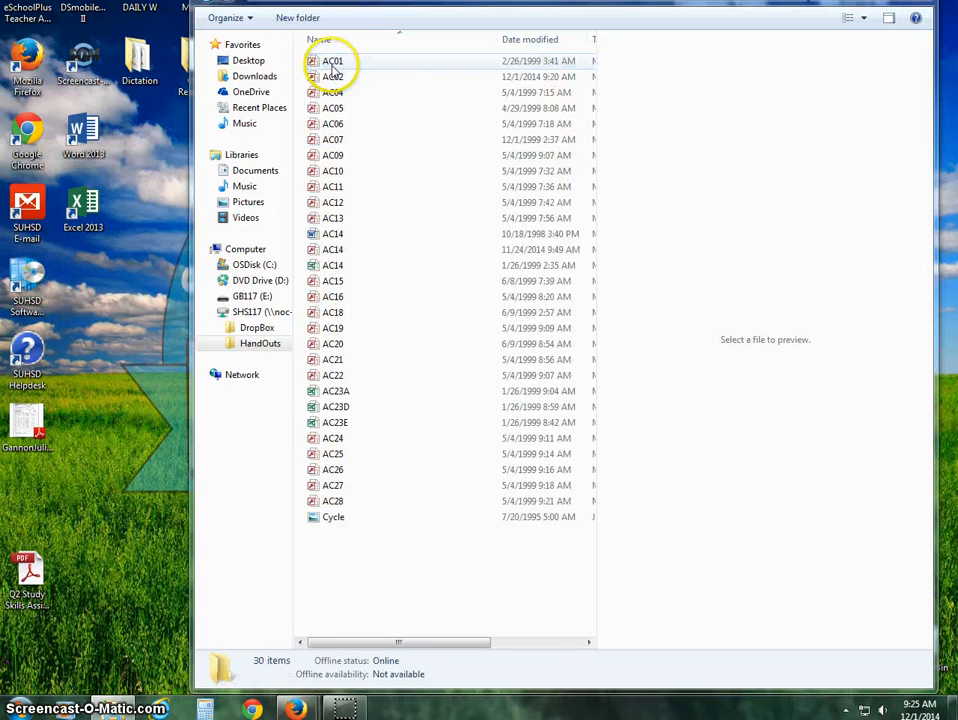
Step: Copy the AC02 database file onto the desktop, accept the security prompt and close the folder window
{"action": "left_click_drag", "start_coordinate": [338, 77], "coordinate": [139, 342]}
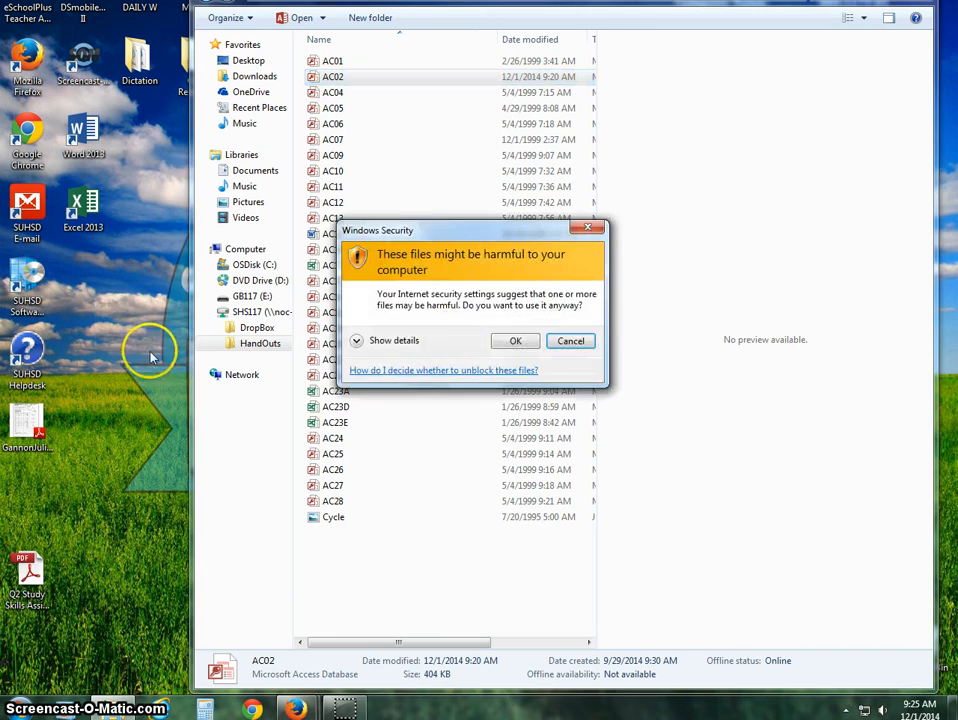
{"action": "left_click", "coordinate": [510, 342]}
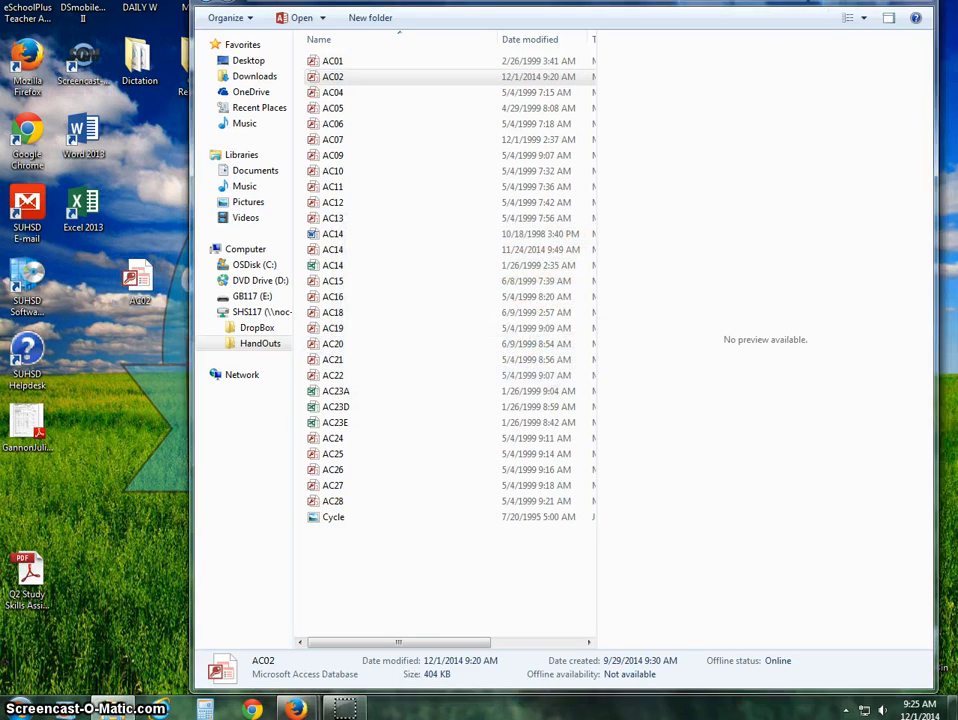
{"action": "left_click", "coordinate": [849, 9]}
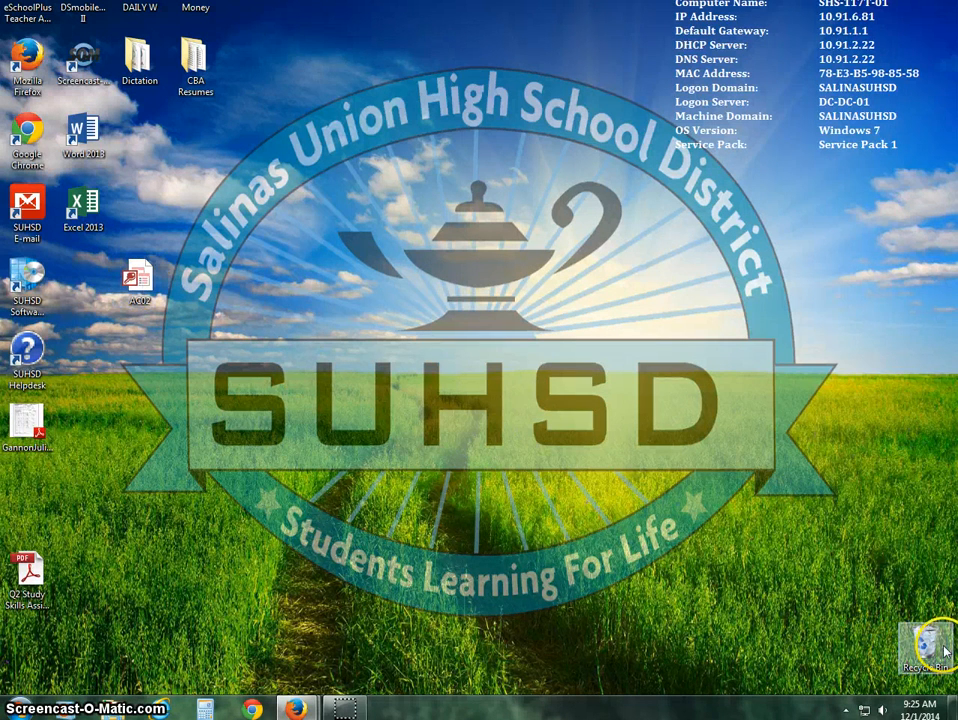
Step: Rename the desktop copy of AC02 as Period2-LastFirst-AC02
{"action": "right_click", "coordinate": [137, 289]}
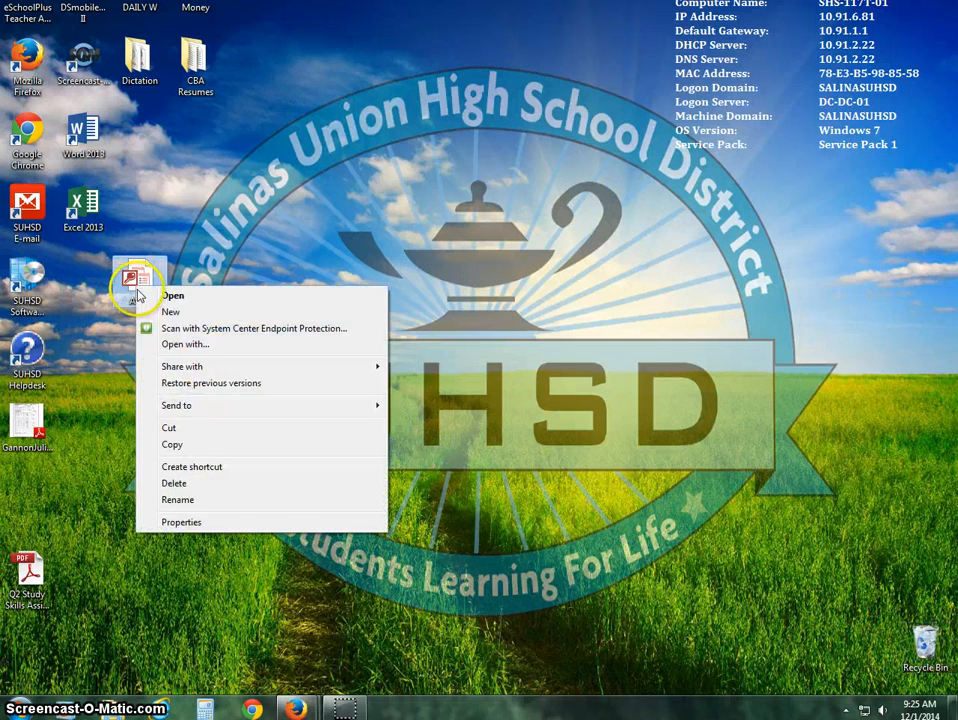
{"action": "left_click", "coordinate": [188, 502]}
{"action": "key", "text": "Home"}
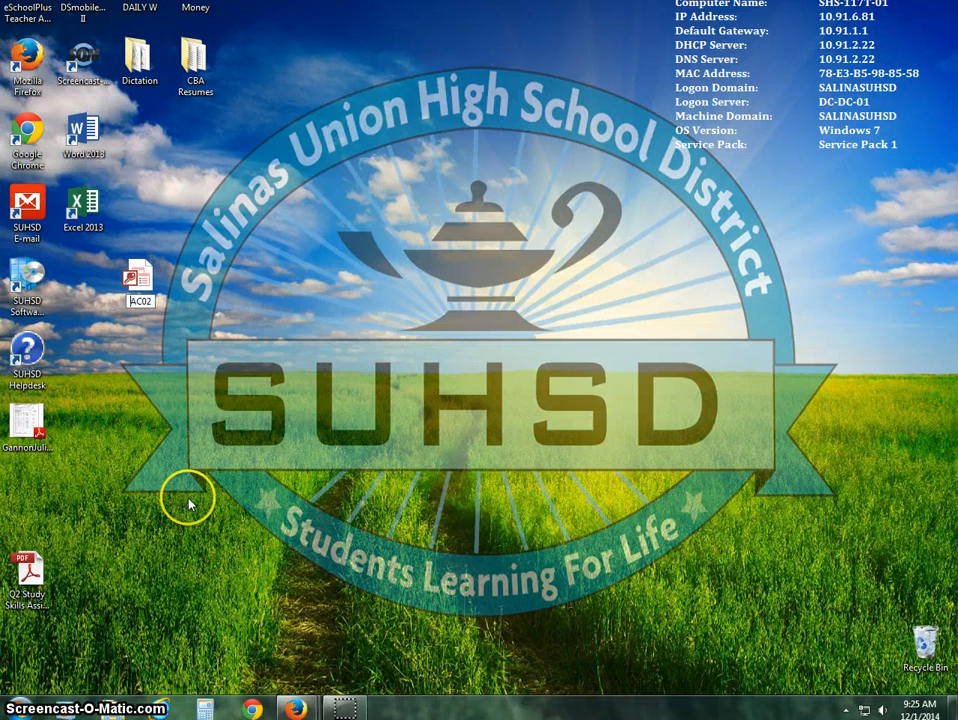
{"action": "type", "text": "Period2-"}
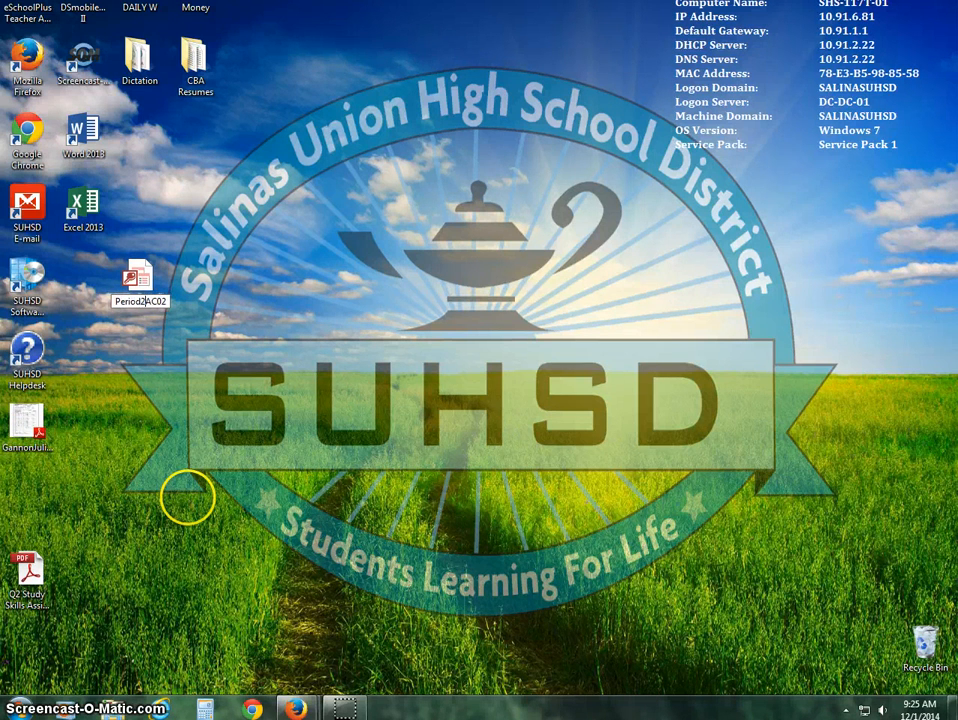
{"action": "type", "text": "LastF"}
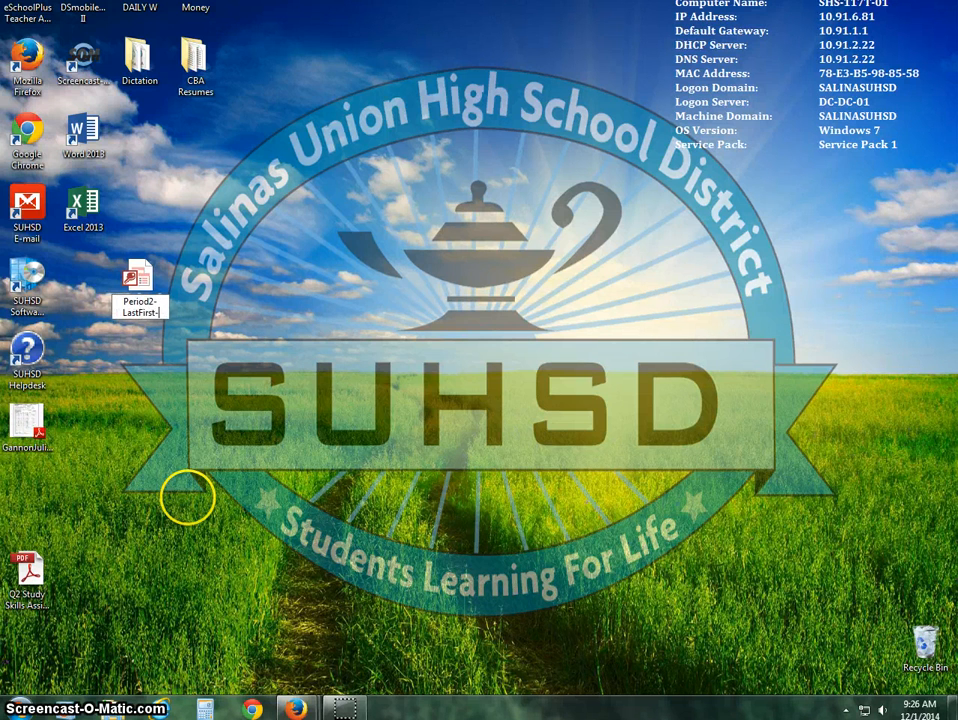
{"action": "type", "text": "irst-"}
{"action": "key", "text": "Return"}
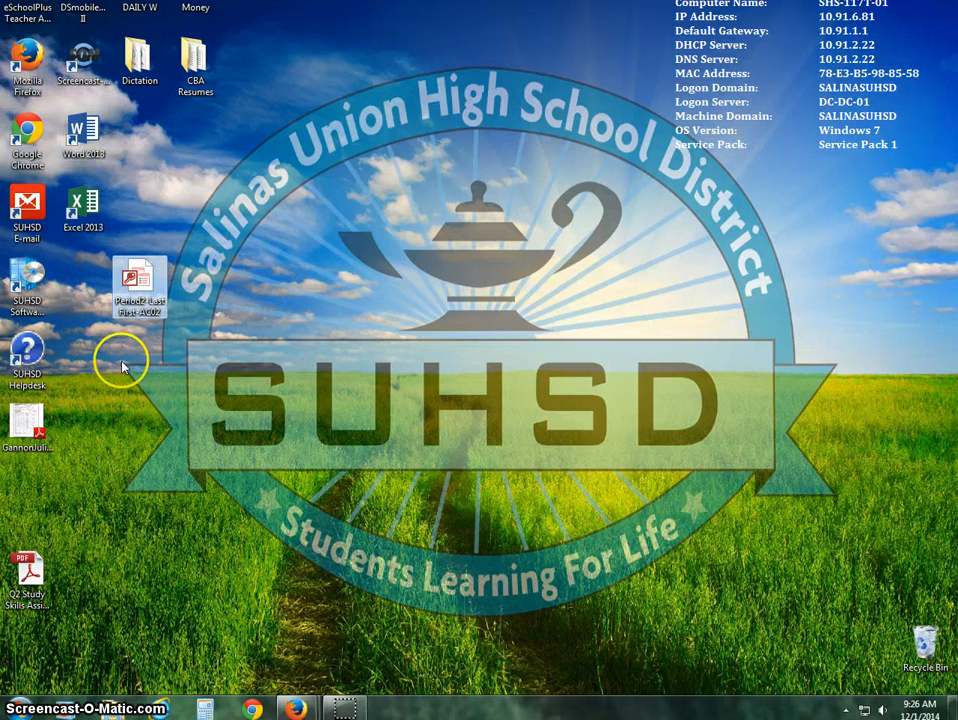
Step: Open the renamed database in Access, enable its content and open the tblClients table
{"action": "double_click", "coordinate": [140, 288]}
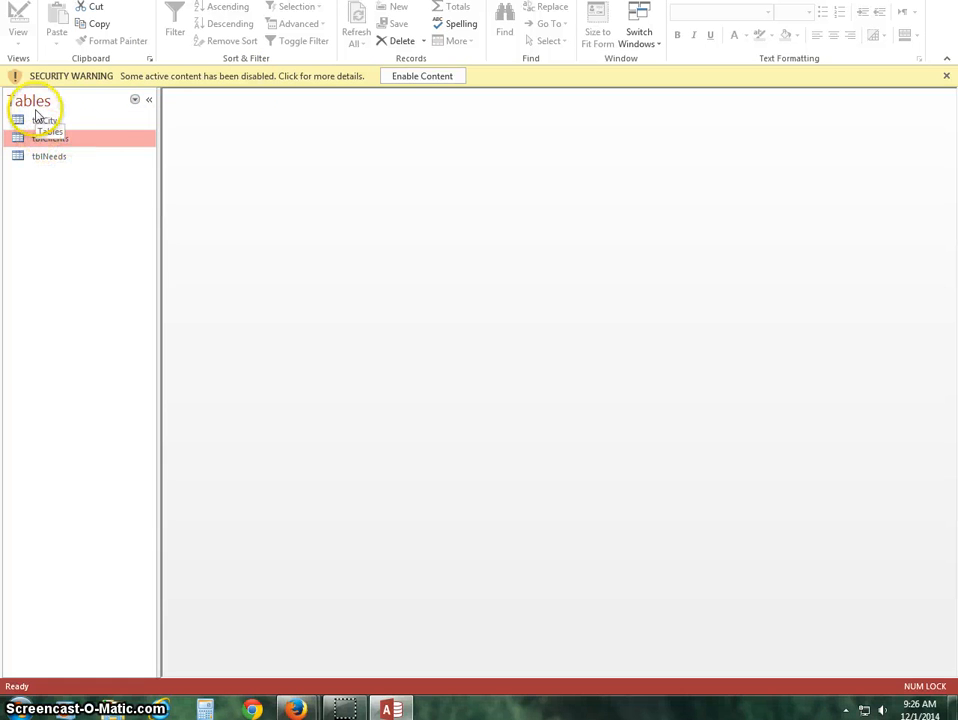
{"action": "left_click", "coordinate": [416, 78]}
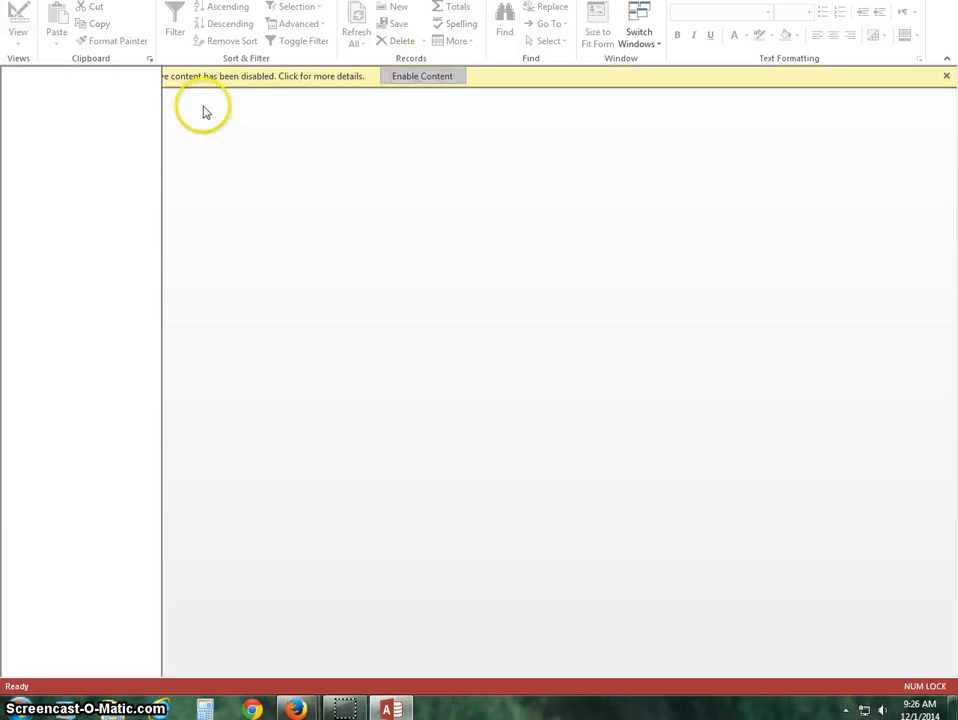
{"action": "double_click", "coordinate": [42, 122]}
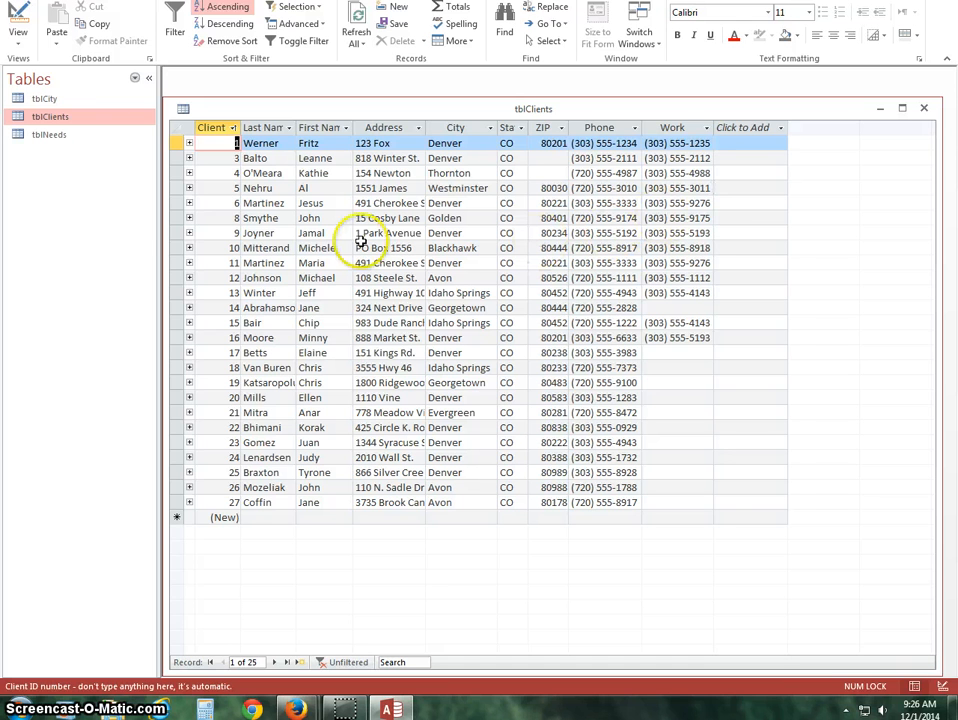
Step: Examine individual records and the Last Name, First Name and Address fields of tblClients by selecting whole rows and columns
{"action": "left_click", "coordinate": [177, 218]}
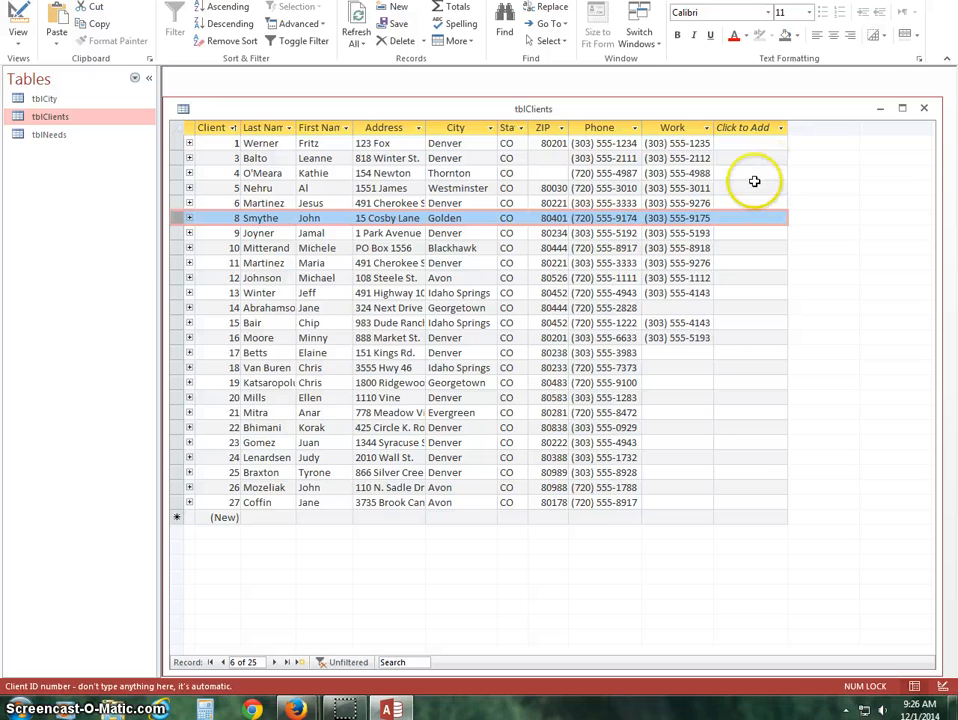
{"action": "left_click", "coordinate": [265, 127]}
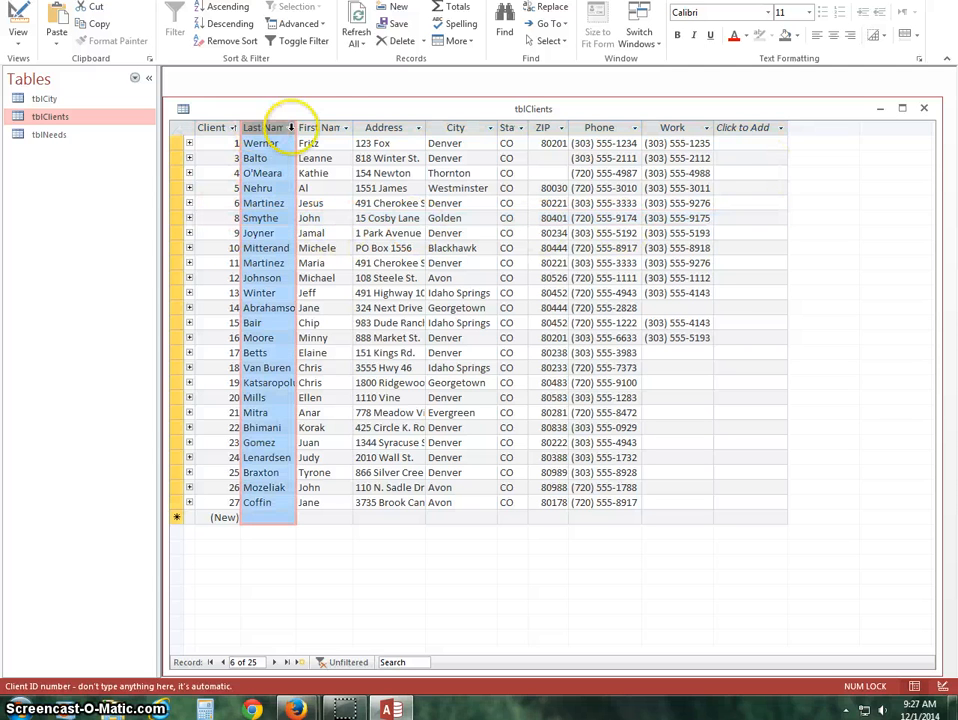
{"action": "left_click", "coordinate": [330, 127]}
{"action": "left_click", "coordinate": [385, 127]}
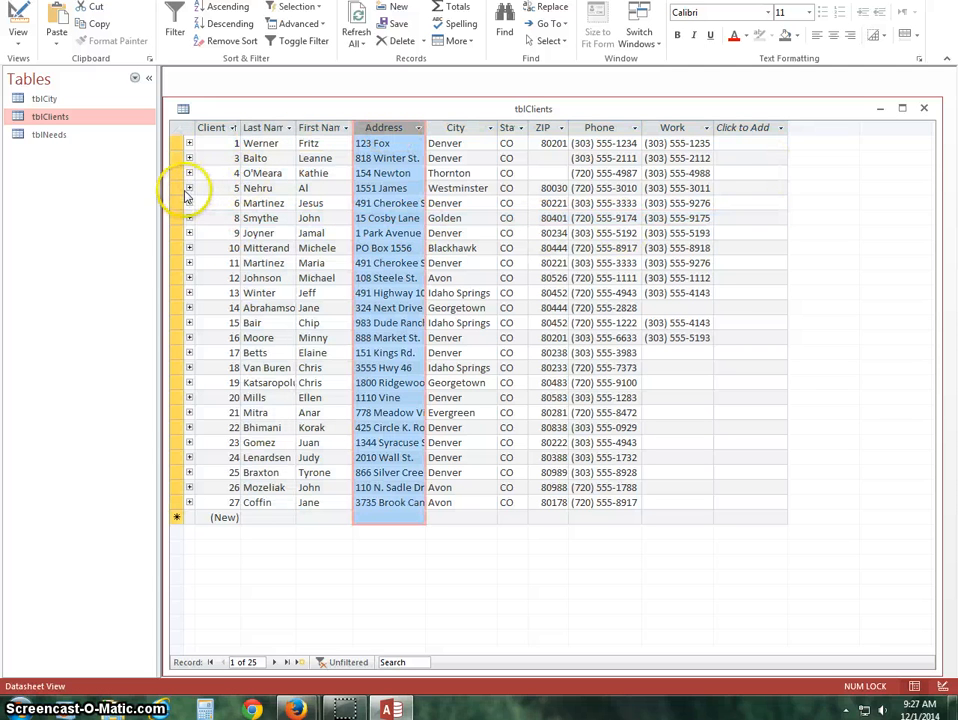
{"action": "left_click", "coordinate": [180, 187]}
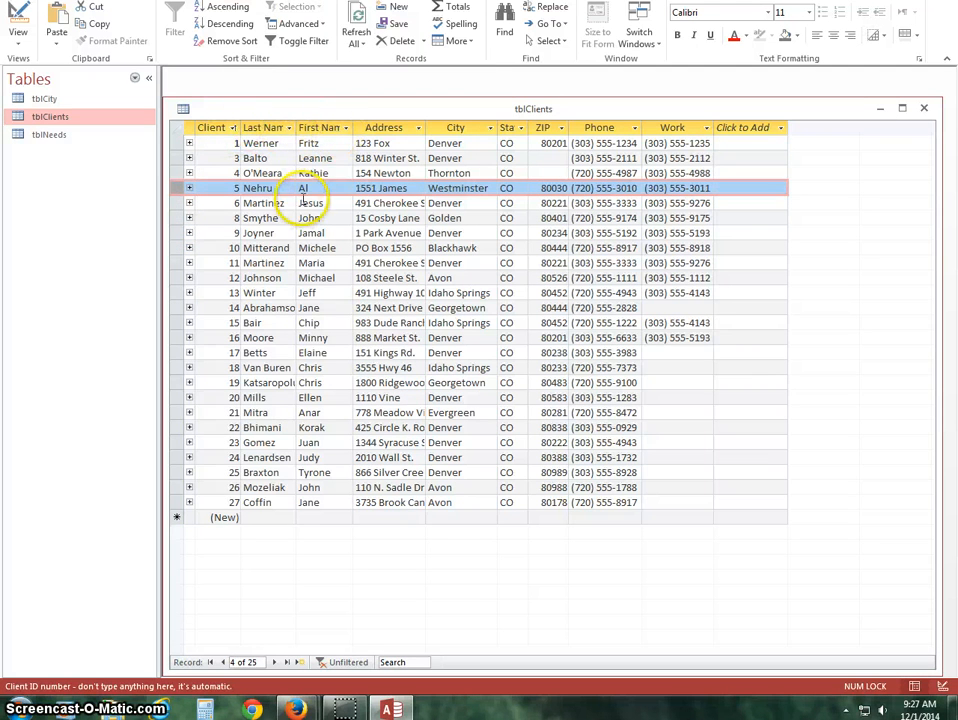
Step: Add a new record at the end of tblClients with the client's last name and first name
{"action": "left_click", "coordinate": [232, 515]}
{"action": "left_click", "coordinate": [271, 516]}
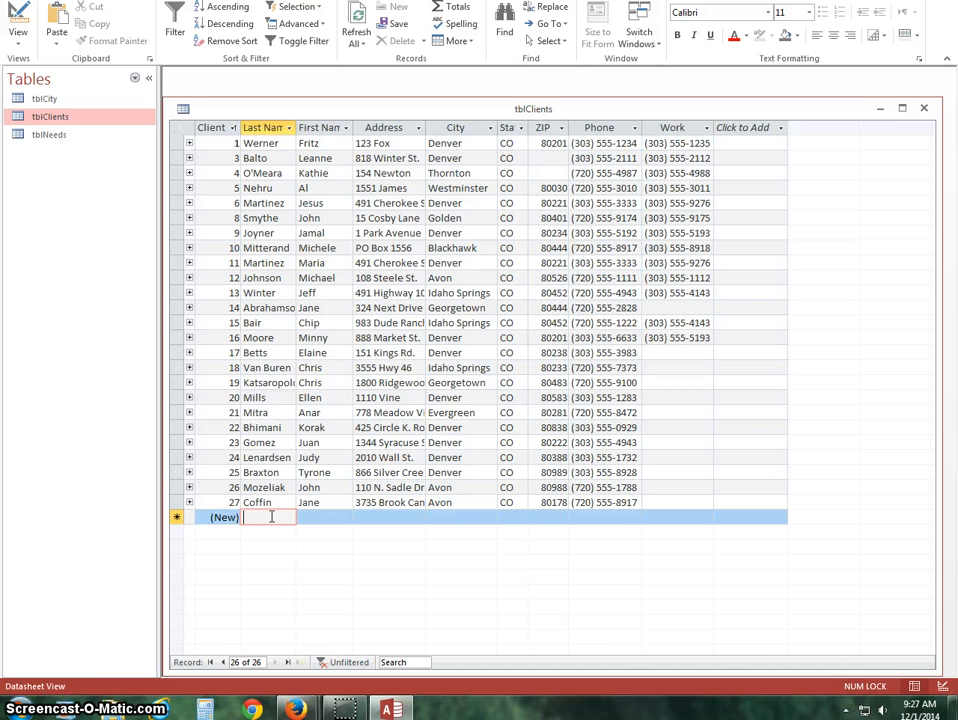
{"action": "type", "text": "Gallup"}
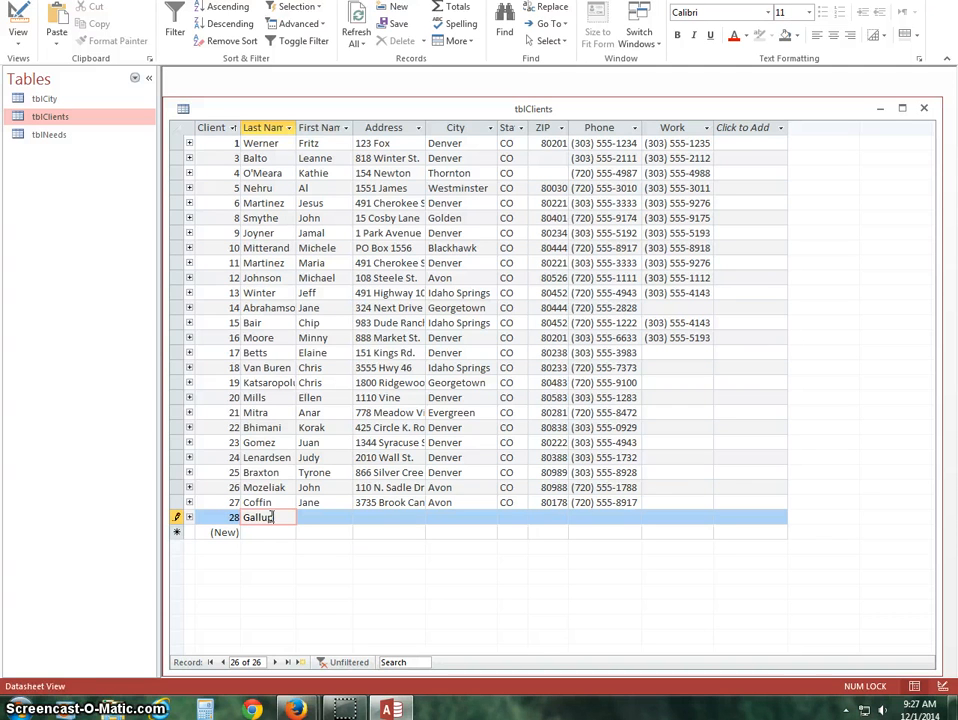
{"action": "key", "text": "Tab"}
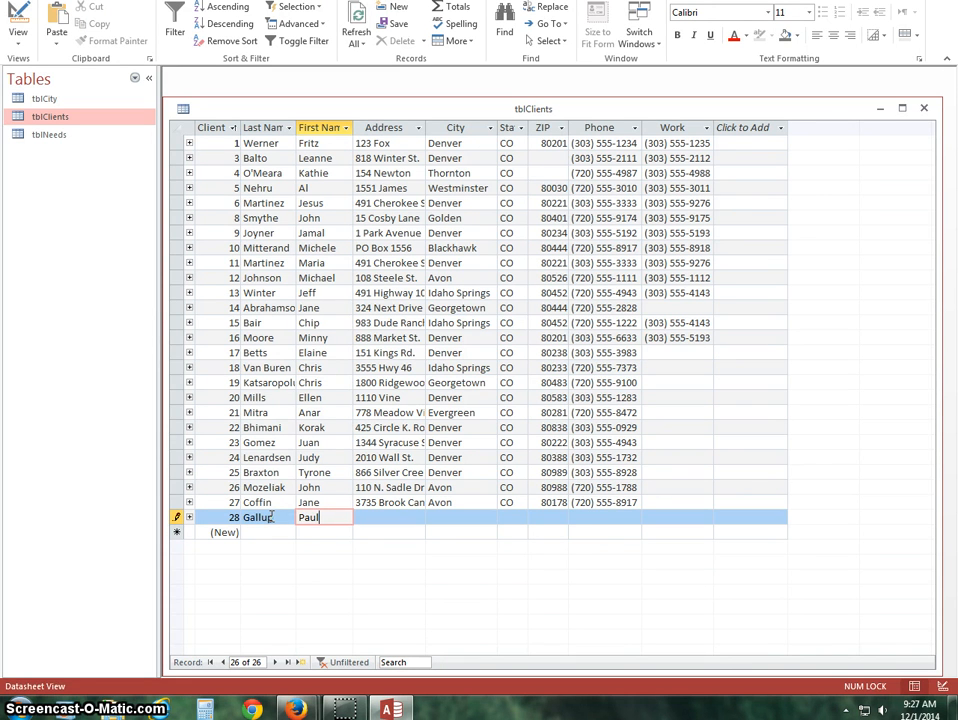
{"action": "type", "text": "Paul"}
{"action": "key", "text": "Tab"}
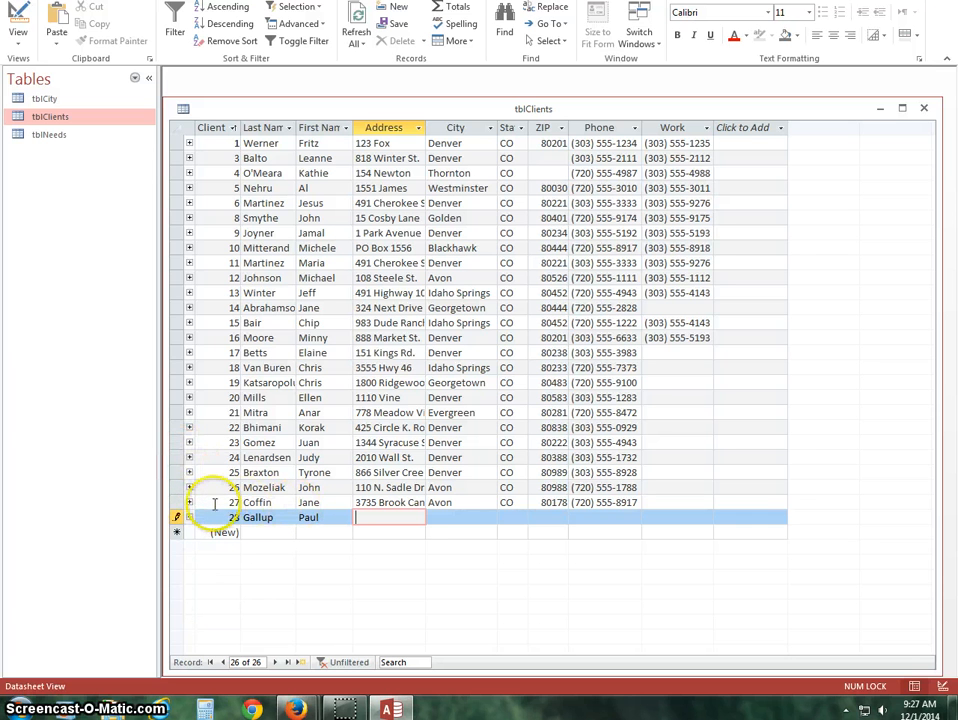
Step: Copy the client record directly above the newly added one and paste it into the blank new row of tblClients
{"action": "left_click", "coordinate": [176, 502]}
{"action": "right_click", "coordinate": [176, 502]}
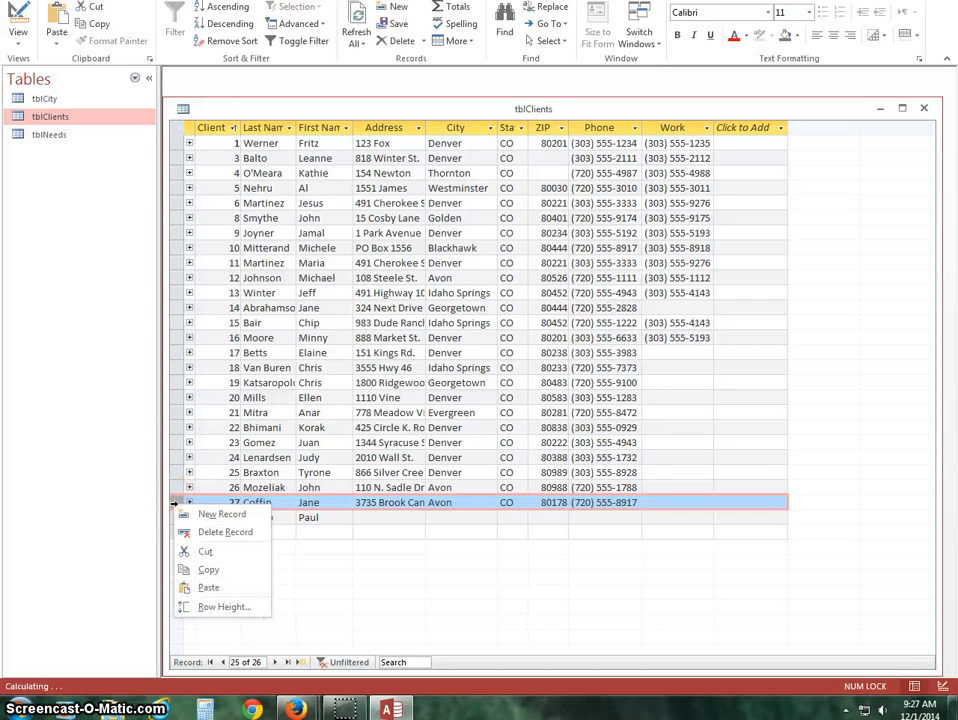
{"action": "left_click", "coordinate": [208, 569]}
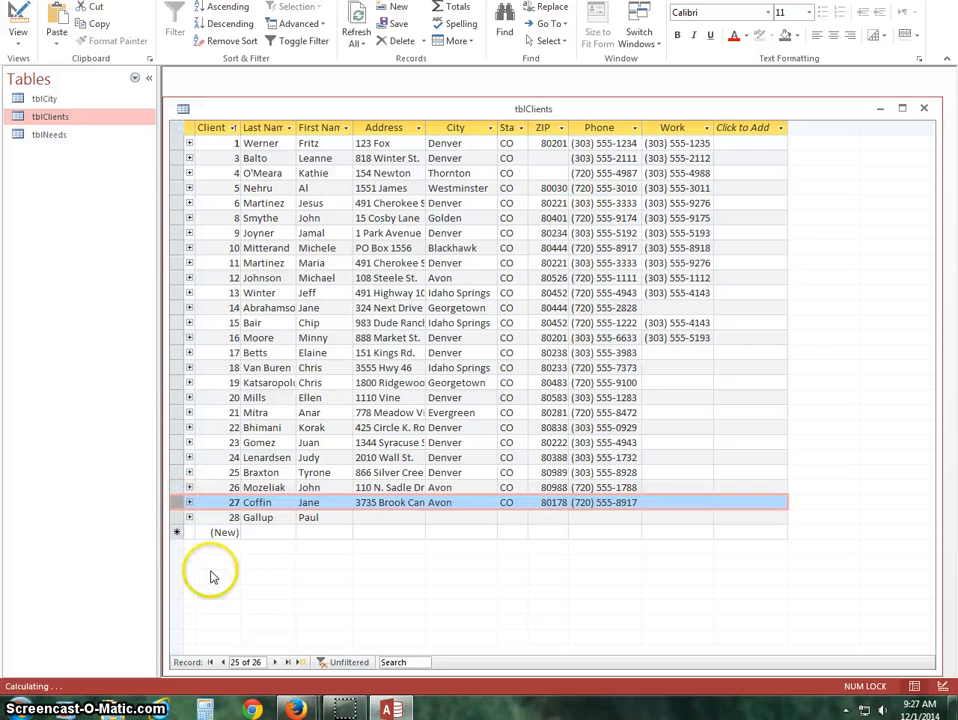
{"action": "left_click", "coordinate": [175, 532]}
{"action": "right_click", "coordinate": [175, 532]}
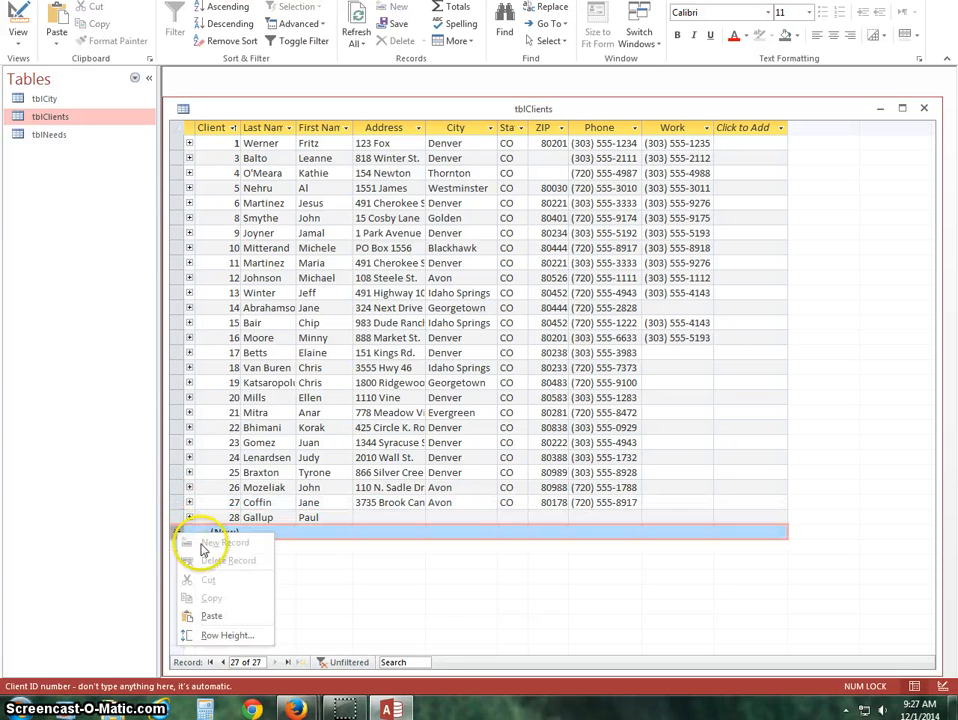
{"action": "left_click", "coordinate": [211, 615]}
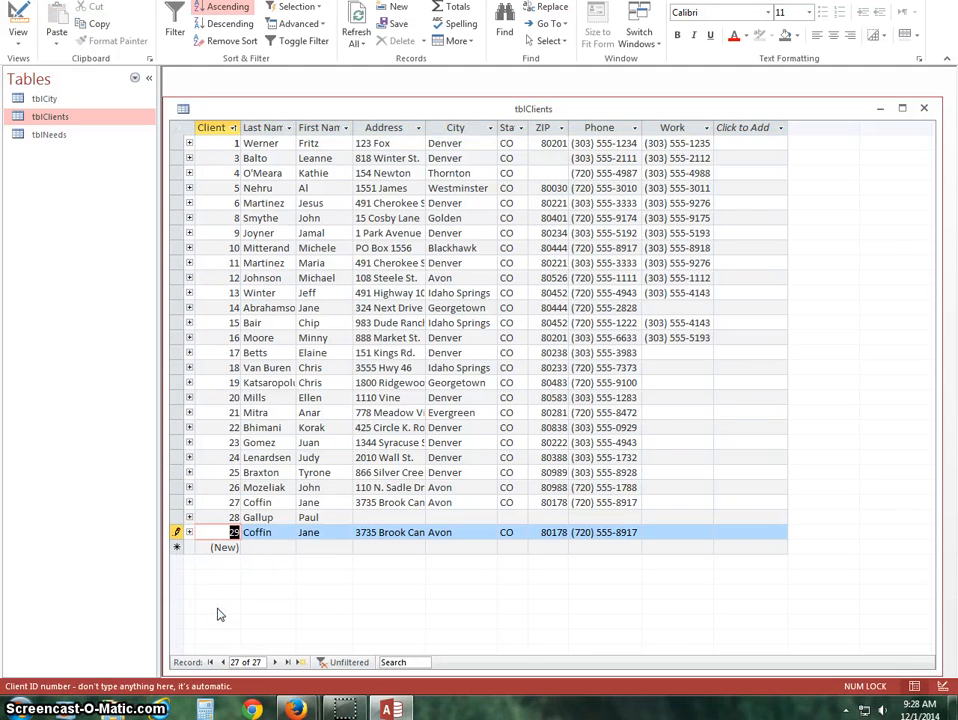
Step: Replace the first name in the pasted record with the new client's first name and close tblClients
{"action": "left_click", "coordinate": [326, 533]}
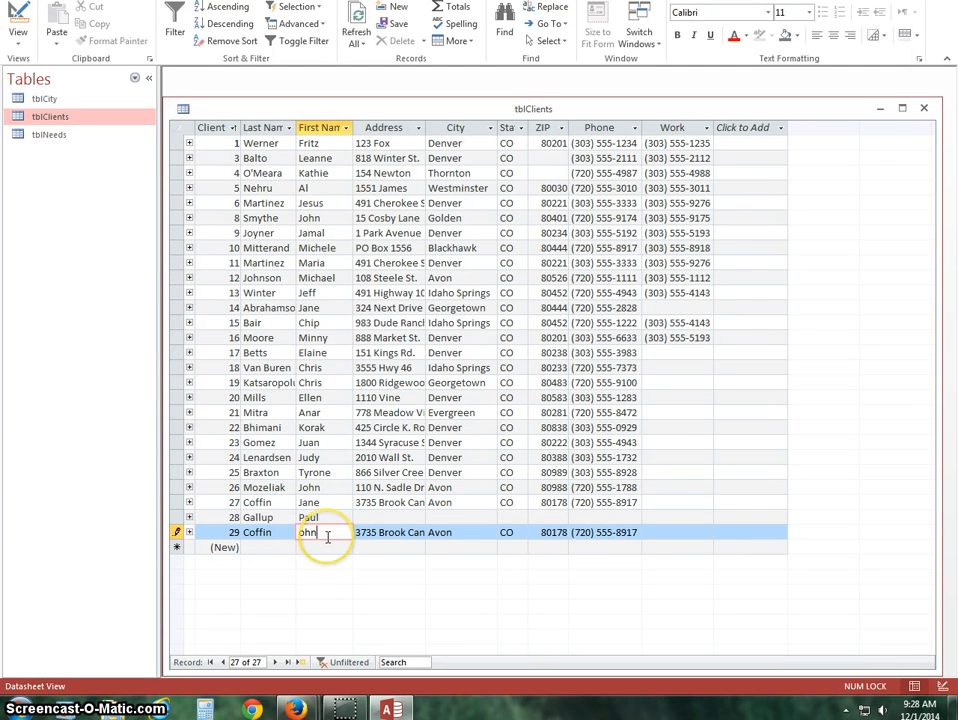
{"action": "left_click", "coordinate": [327, 537]}
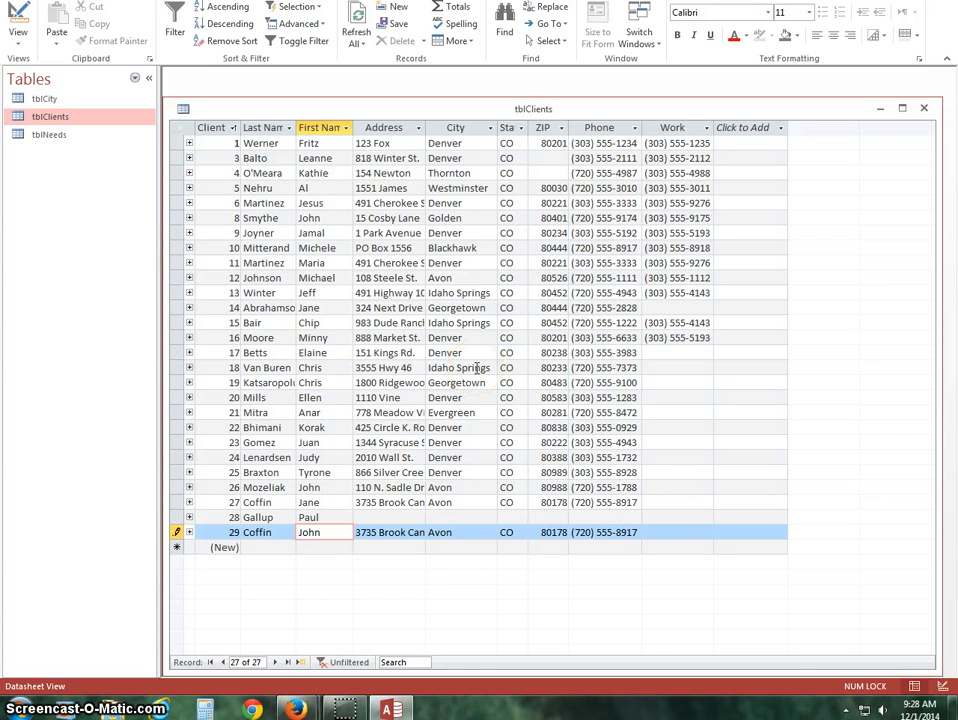
{"action": "left_click", "coordinate": [921, 109]}
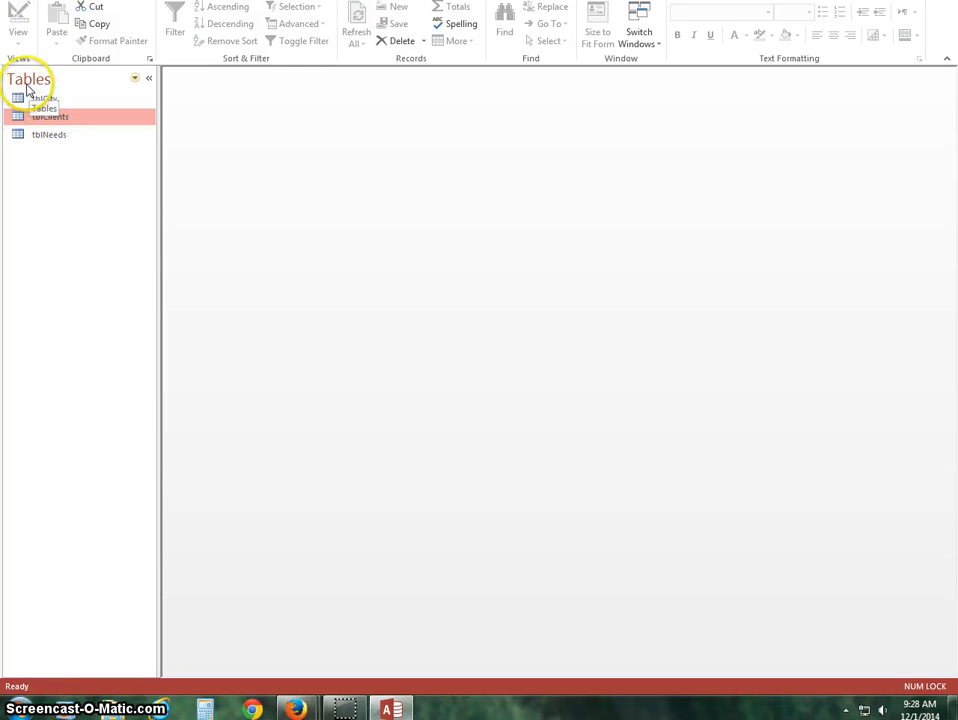
Step: Filter the database objects to show only Forms and open the frmClients form
{"action": "left_click", "coordinate": [135, 79]}
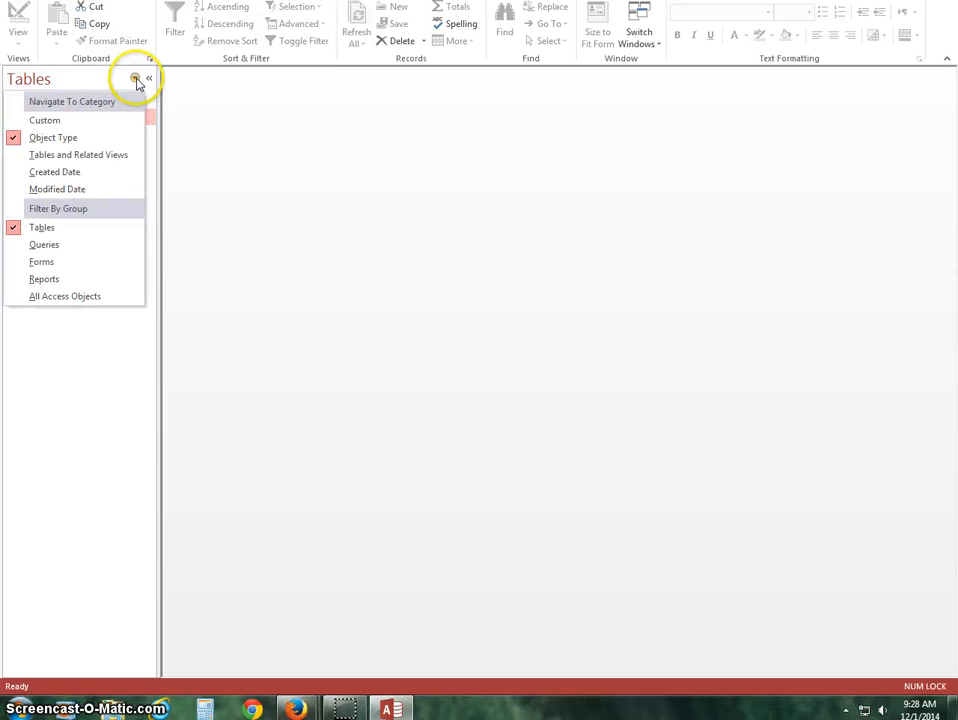
{"action": "left_click", "coordinate": [42, 262]}
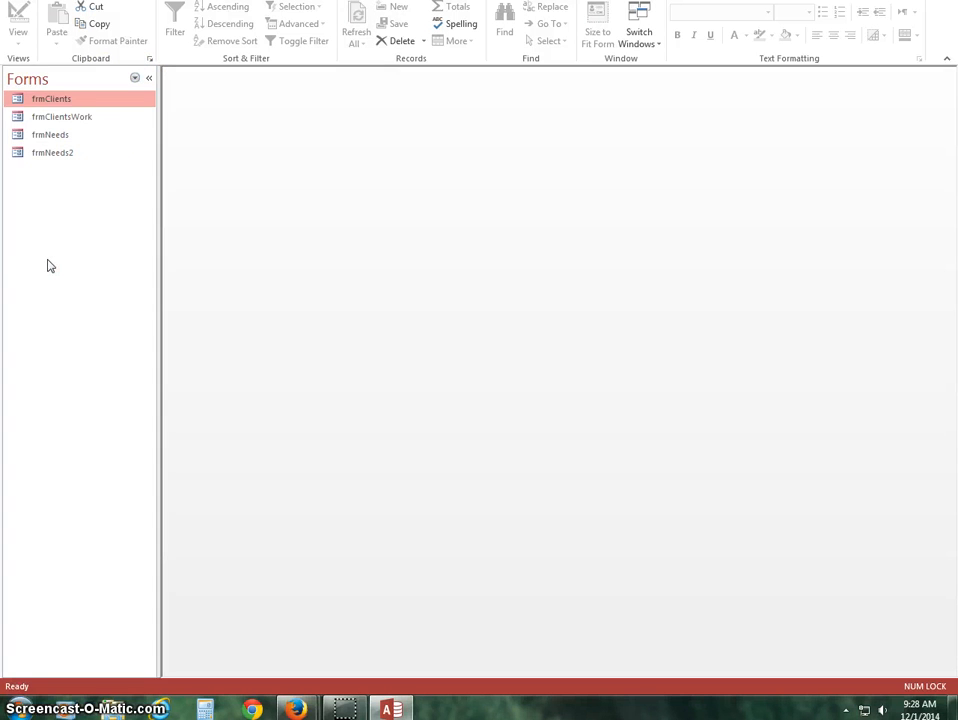
{"action": "double_click", "coordinate": [58, 104]}
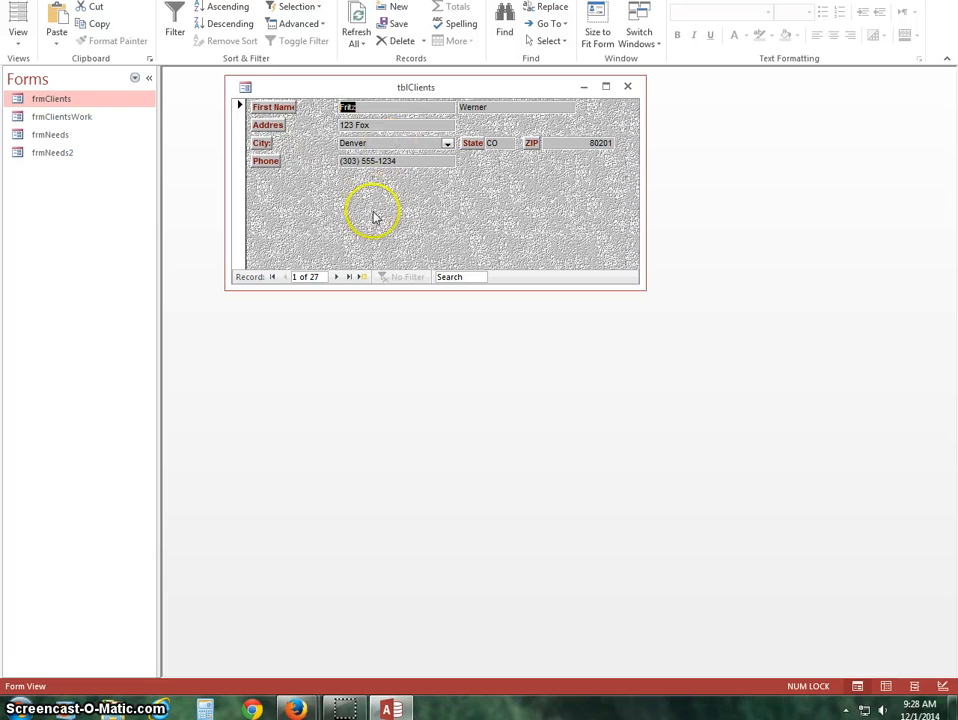
Step: Browse forward through the client records in the form, one at a time, up to the tenth record
{"action": "left_click", "coordinate": [318, 277]}
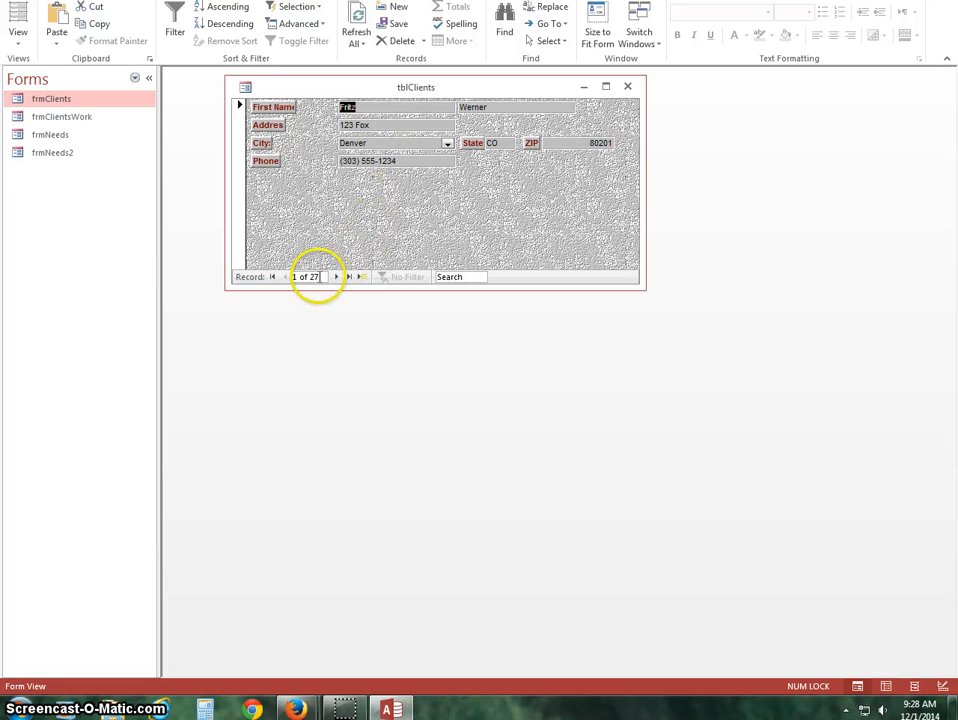
{"action": "left_click", "coordinate": [337, 277]}
{"action": "left_click", "coordinate": [337, 277]}
{"action": "left_click", "coordinate": [337, 277]}
{"action": "left_click", "coordinate": [337, 277]}
{"action": "left_click", "coordinate": [337, 277]}
{"action": "left_click", "coordinate": [337, 277]}
{"action": "left_click", "coordinate": [337, 277]}
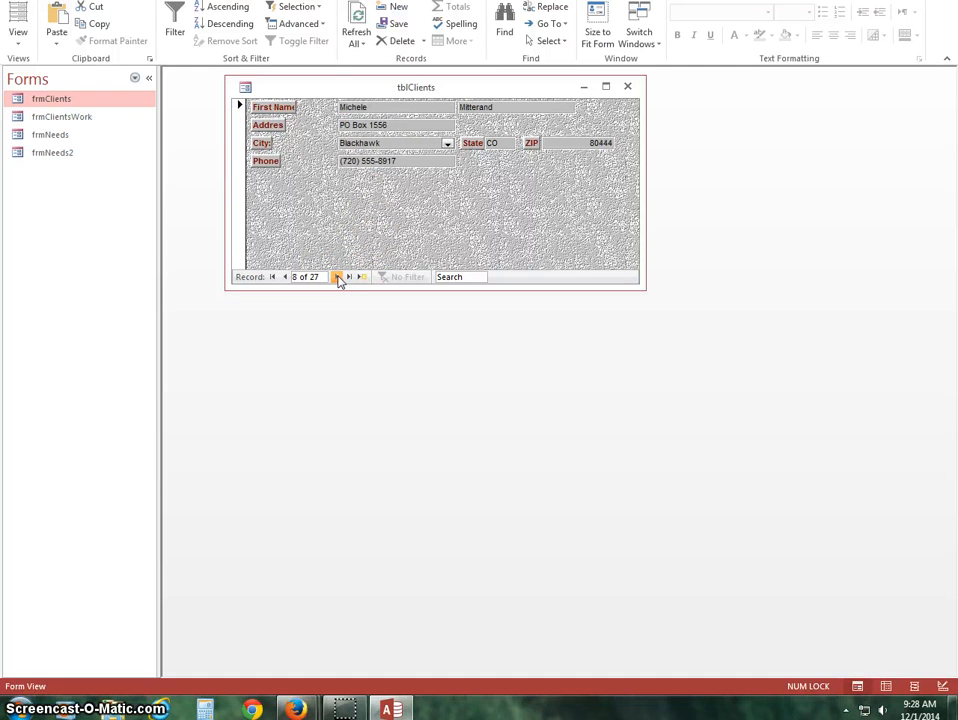
{"action": "left_click", "coordinate": [337, 277]}
{"action": "left_click", "coordinate": [337, 277]}
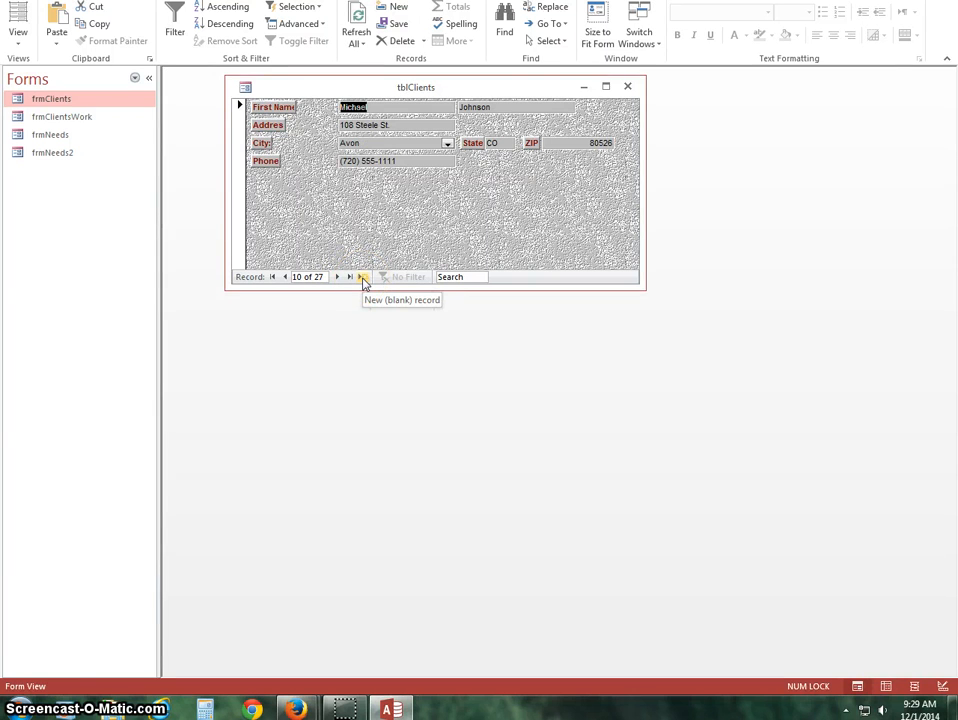
Step: Add a new client record through the form with the client's first name and last name, and advance to the next blank record
{"action": "left_click", "coordinate": [362, 279]}
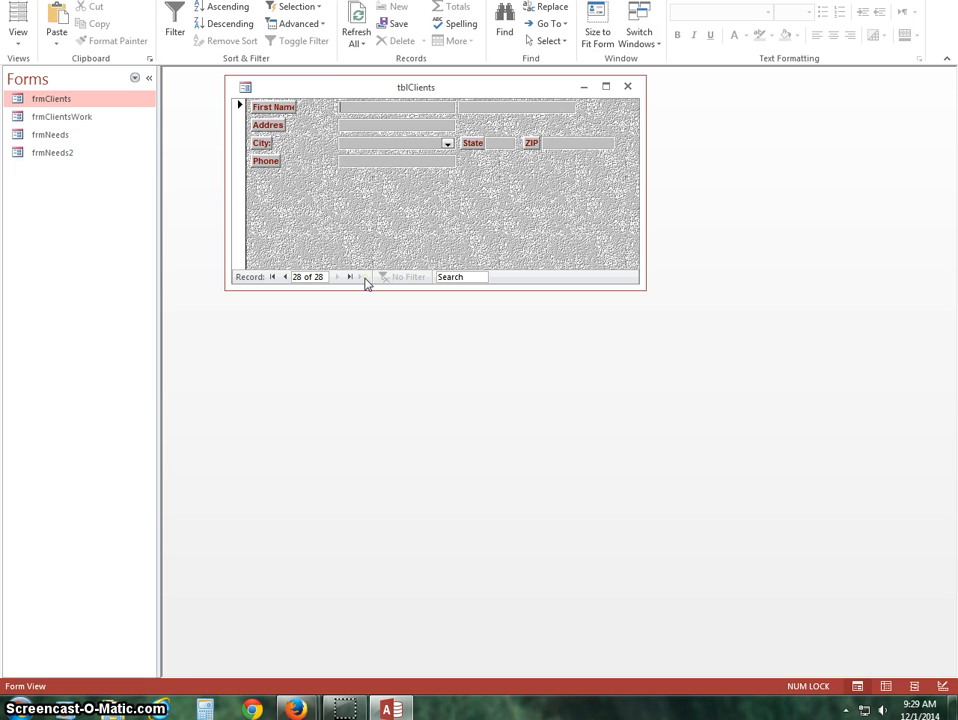
{"action": "type", "text": "Trac"}
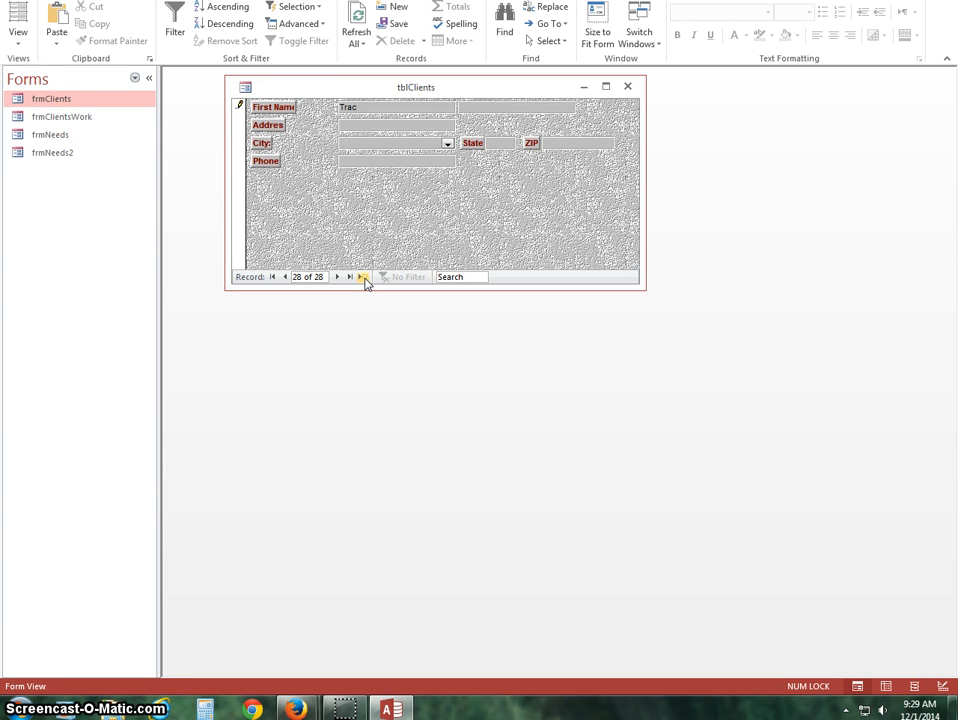
{"action": "type", "text": "Richards"}
{"action": "left_click", "coordinate": [368, 237]}
{"action": "left_click", "coordinate": [339, 279]}
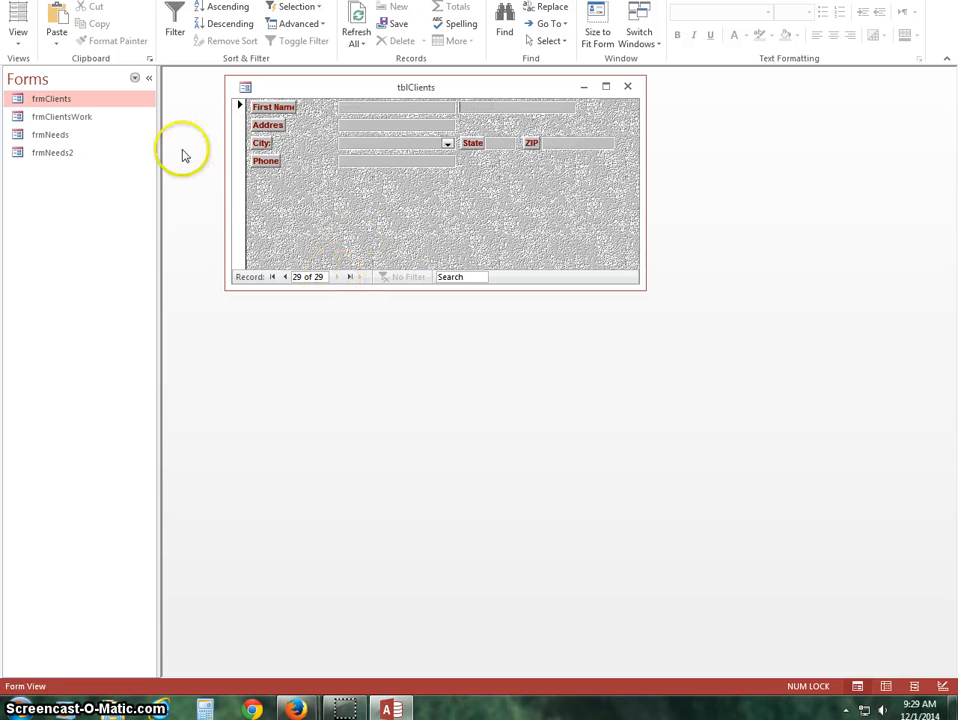
Step: Browse back through the last few client records in the form and return to the first record
{"action": "left_click", "coordinate": [284, 279]}
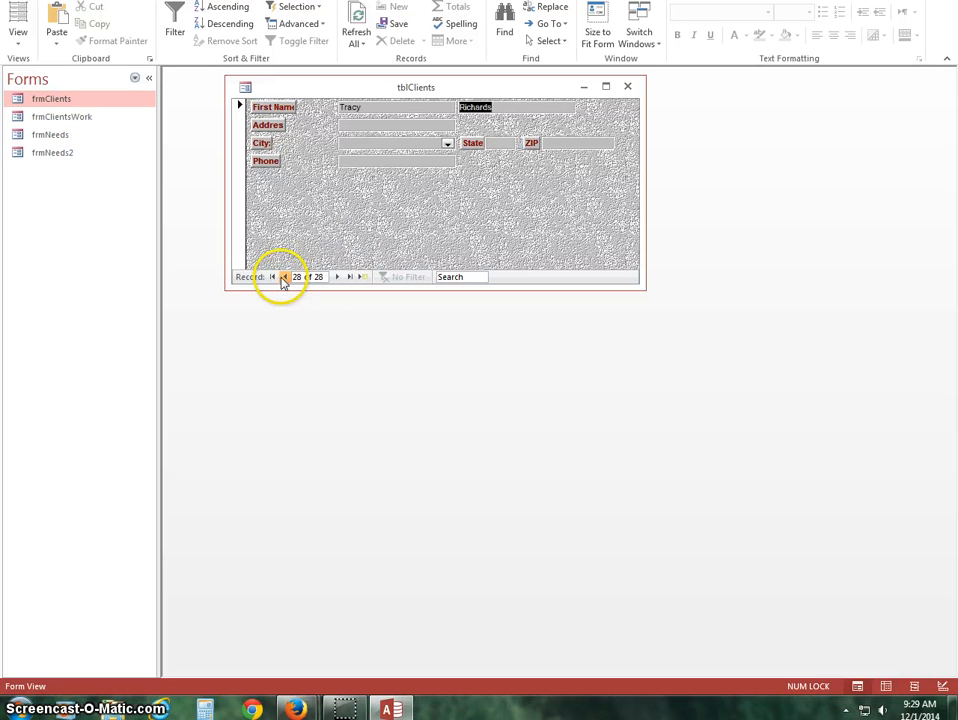
{"action": "left_click", "coordinate": [284, 279]}
{"action": "left_click", "coordinate": [284, 279]}
{"action": "left_click", "coordinate": [284, 279]}
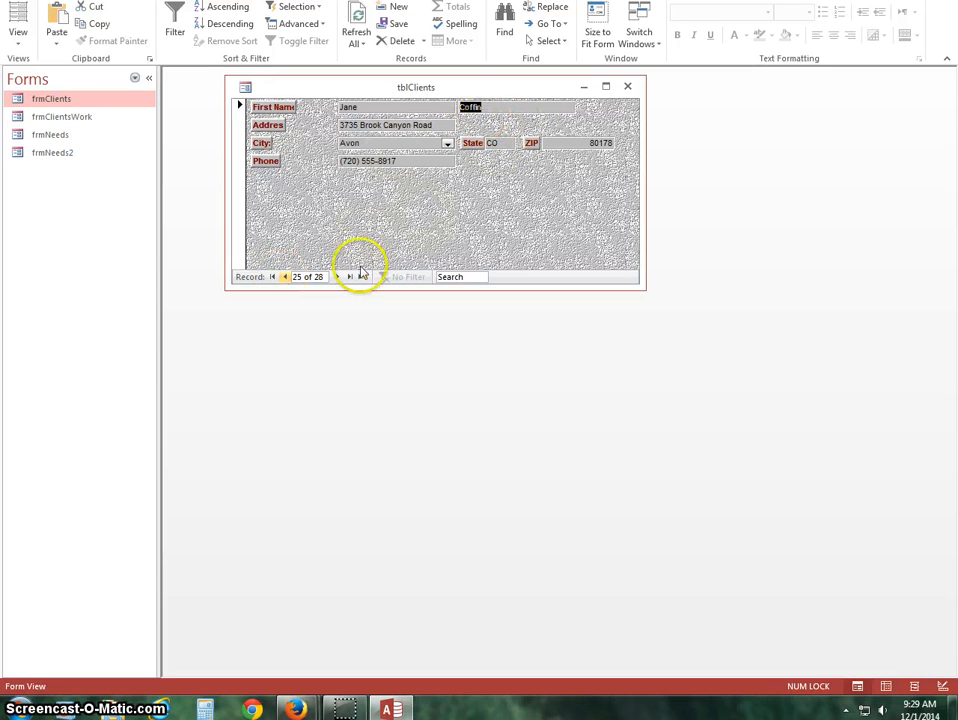
{"action": "left_click", "coordinate": [272, 278]}
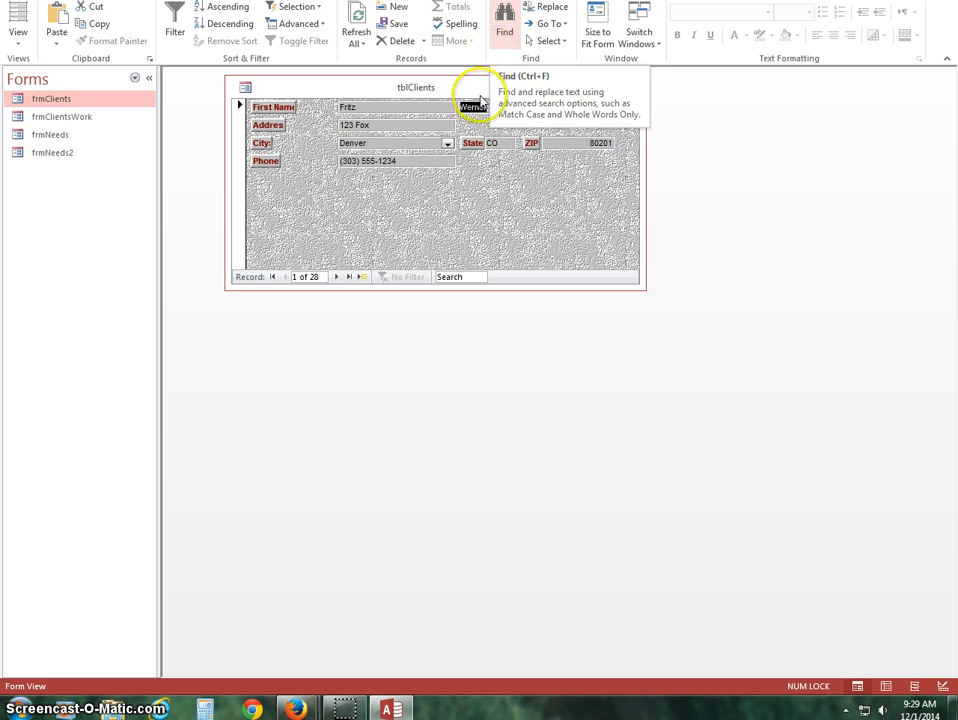
Step: Find a client's record by searching the last name field for the client's last name, and close the search dialog
{"action": "left_click", "coordinate": [500, 108]}
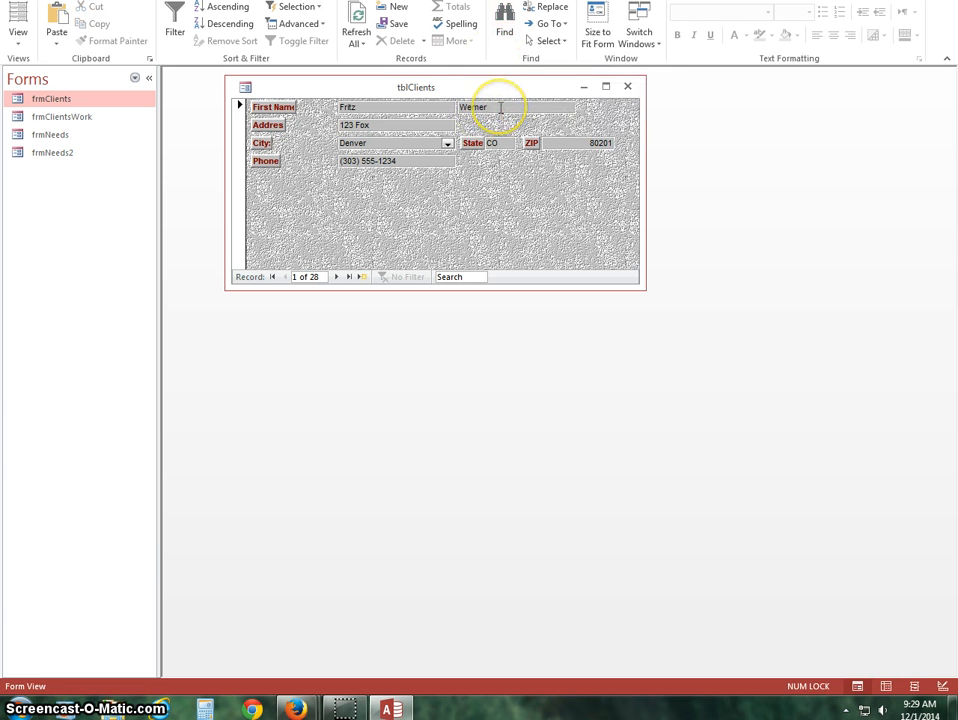
{"action": "left_click", "coordinate": [419, 108]}
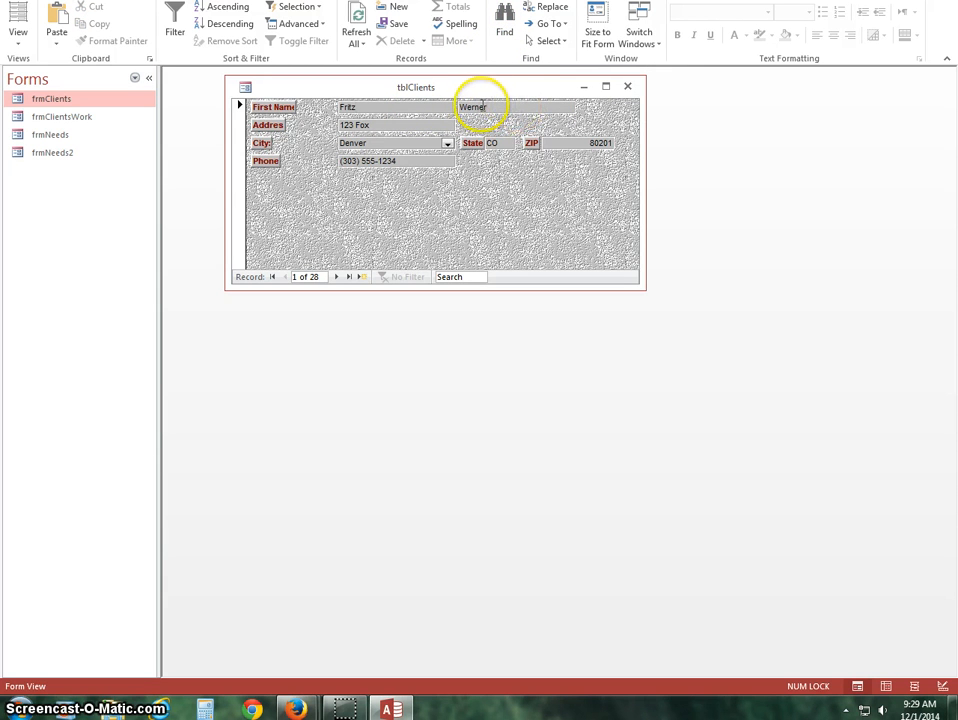
{"action": "left_click", "coordinate": [503, 24]}
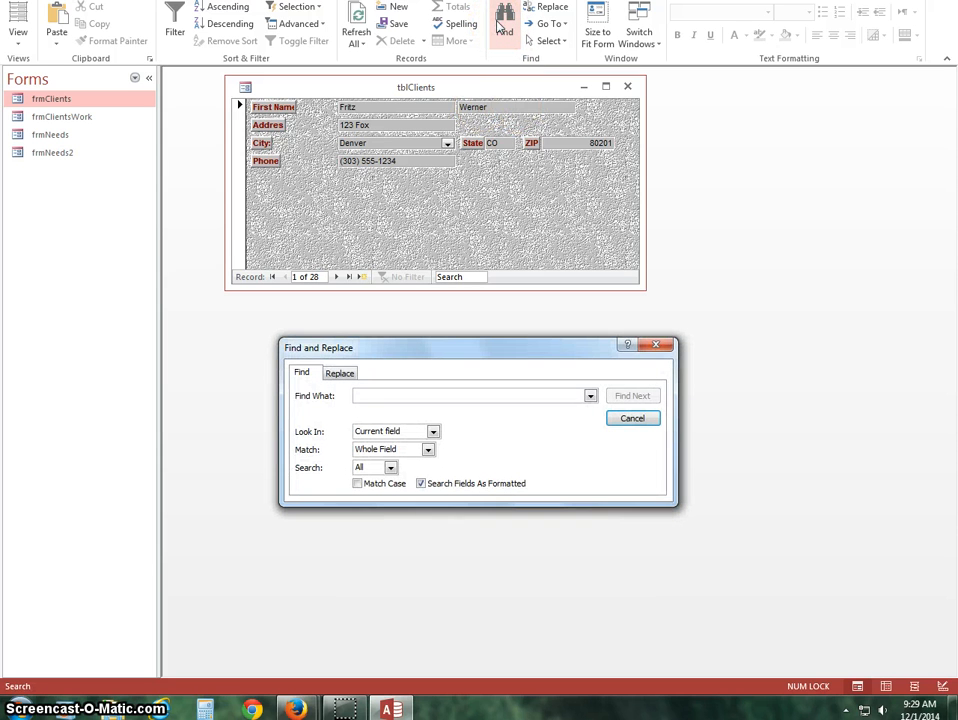
{"action": "type", "text": "cof"}
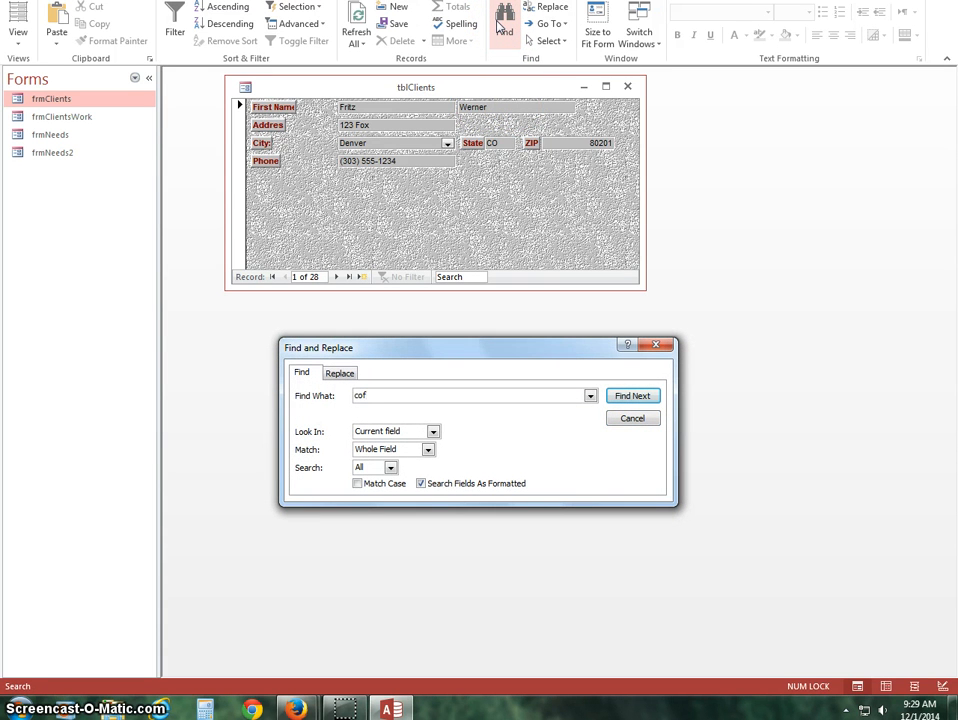
{"action": "type", "text": "fin"}
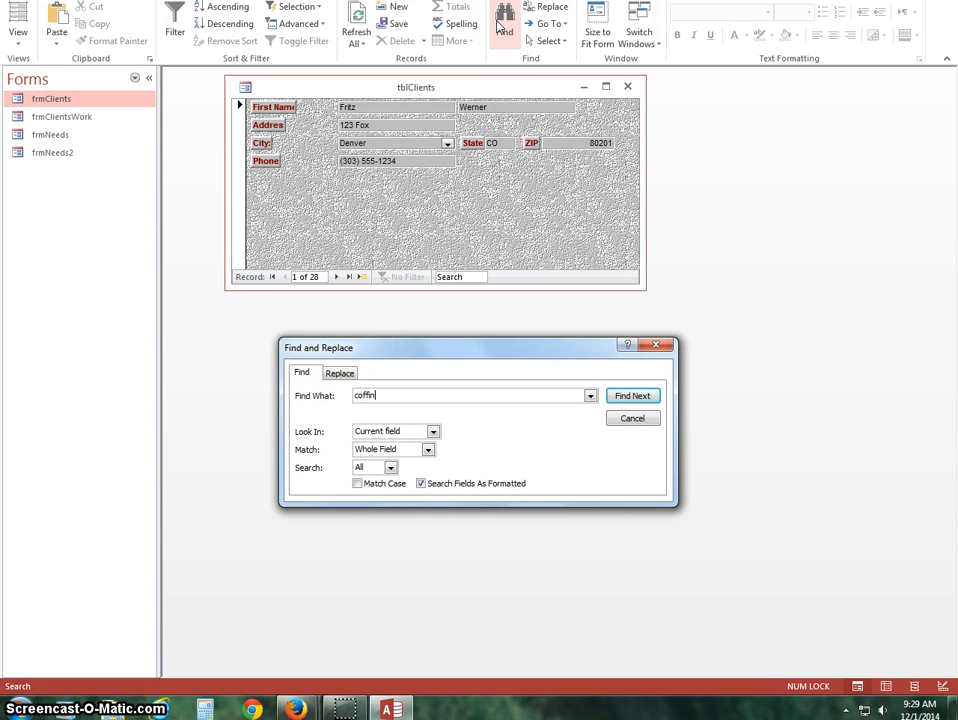
{"action": "left_click", "coordinate": [634, 397]}
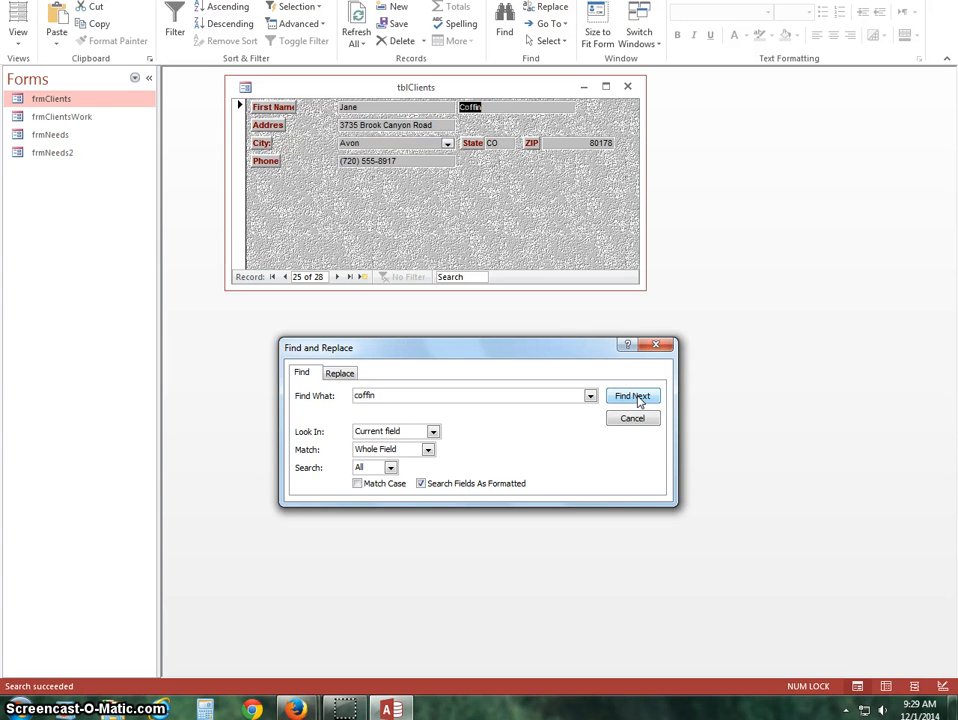
{"action": "left_click", "coordinate": [661, 347]}
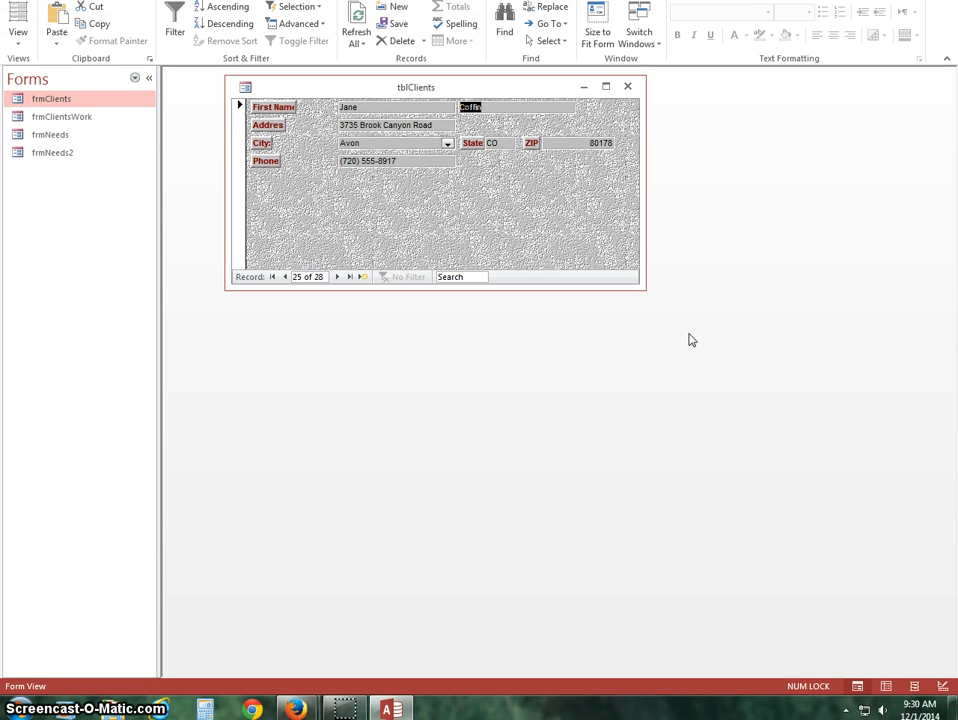
{"action": "left_click", "coordinate": [683, 337]}
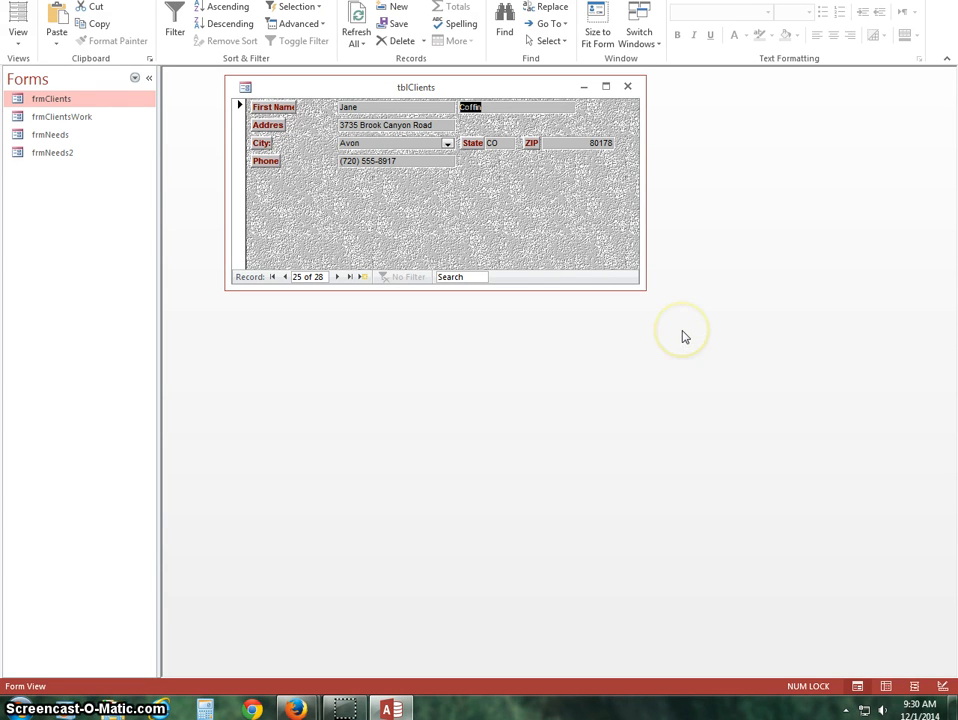